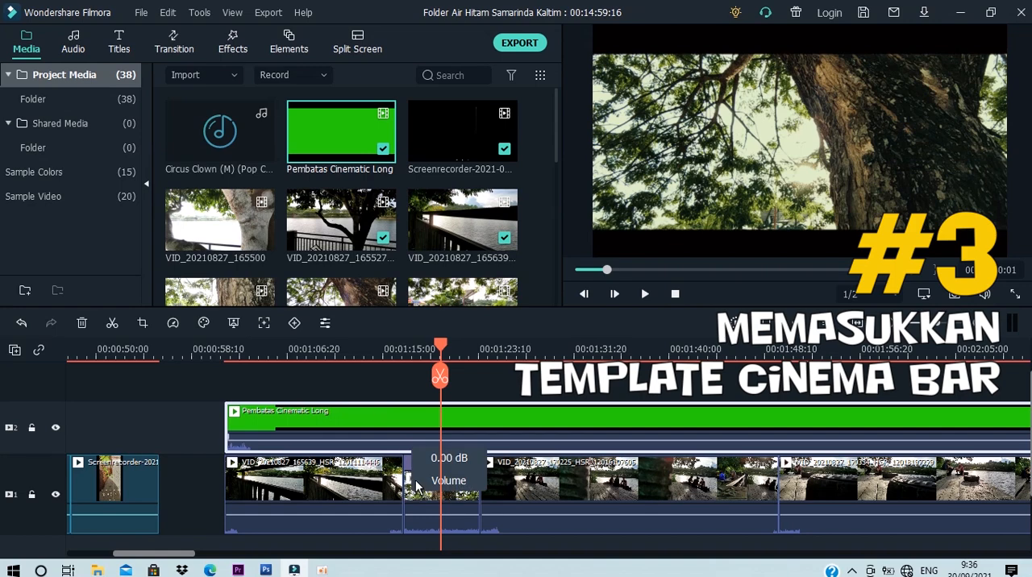
pyautogui.click(376, 495)
pyautogui.click(444, 500)
pyautogui.click(379, 507)
pyautogui.click(442, 487)
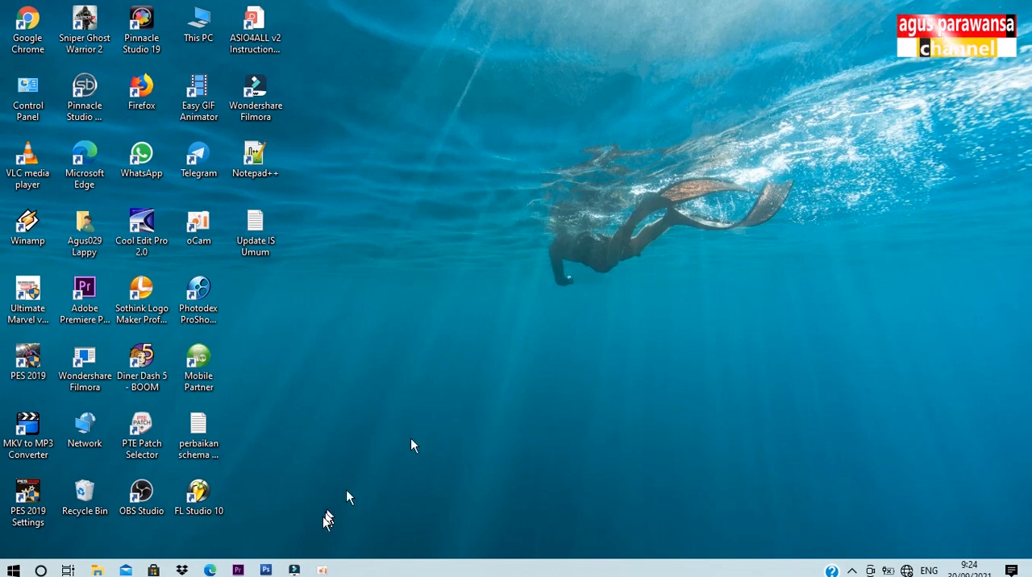
# Step: Switch to Wondershare Filmora and play the first tree clip from near the beginning of the timeline
pyautogui.click(294, 570)
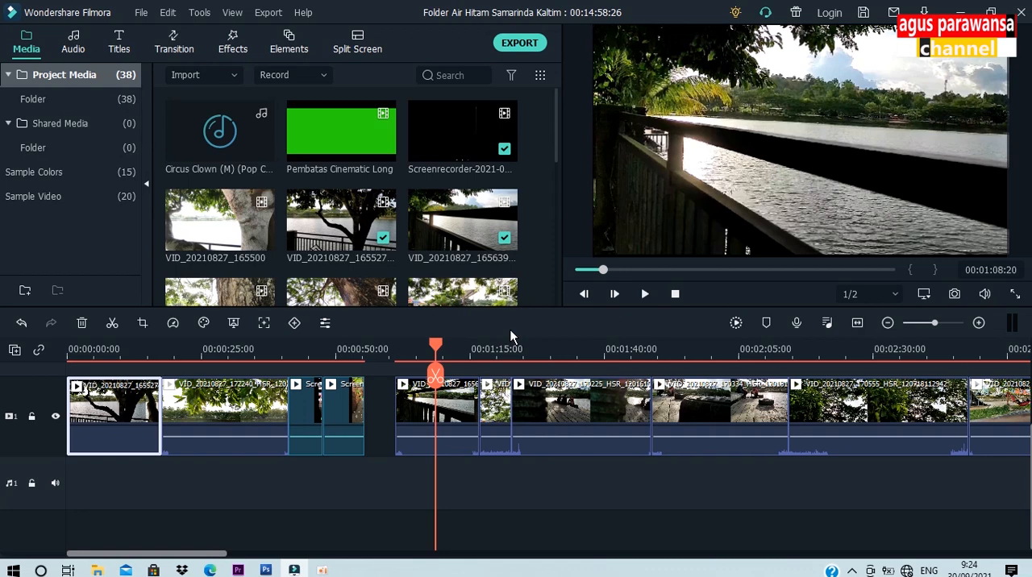
pyautogui.moveTo(435, 347); pyautogui.dragTo(91, 361)
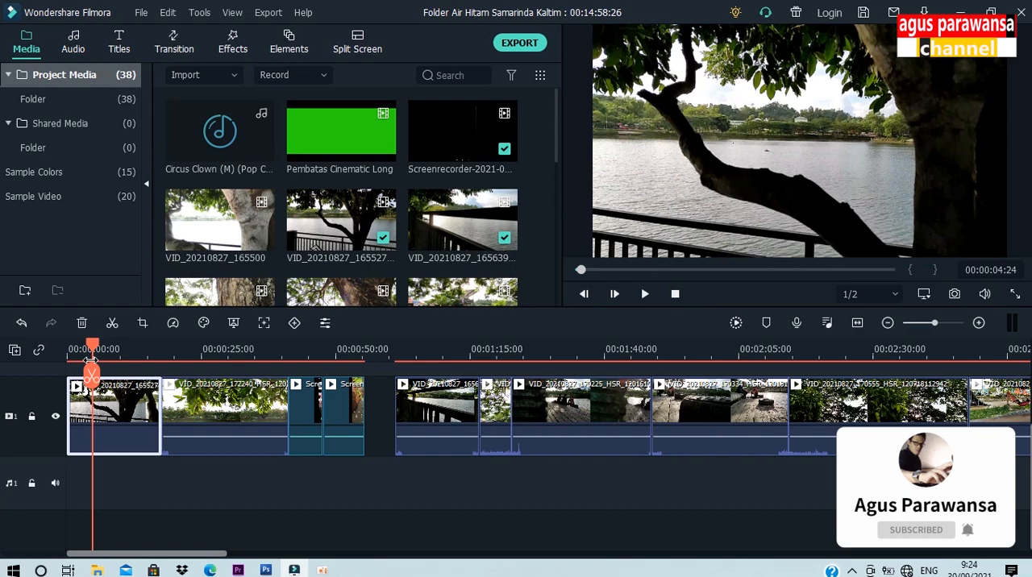
pyautogui.press('space')
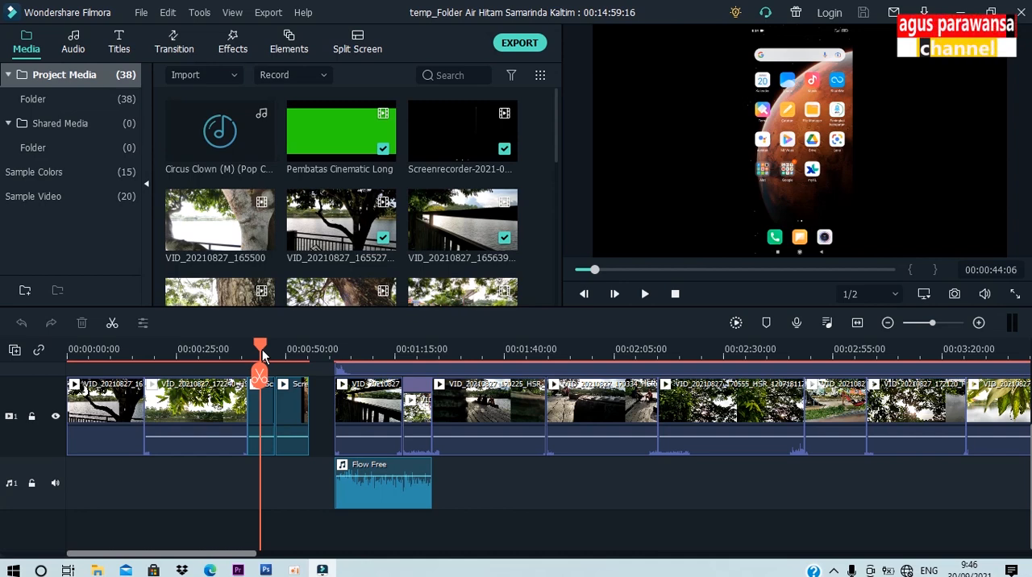
# Step: Preview the phone screen-recording clips that show the camera settings on the timeline
pyautogui.click(266, 411)
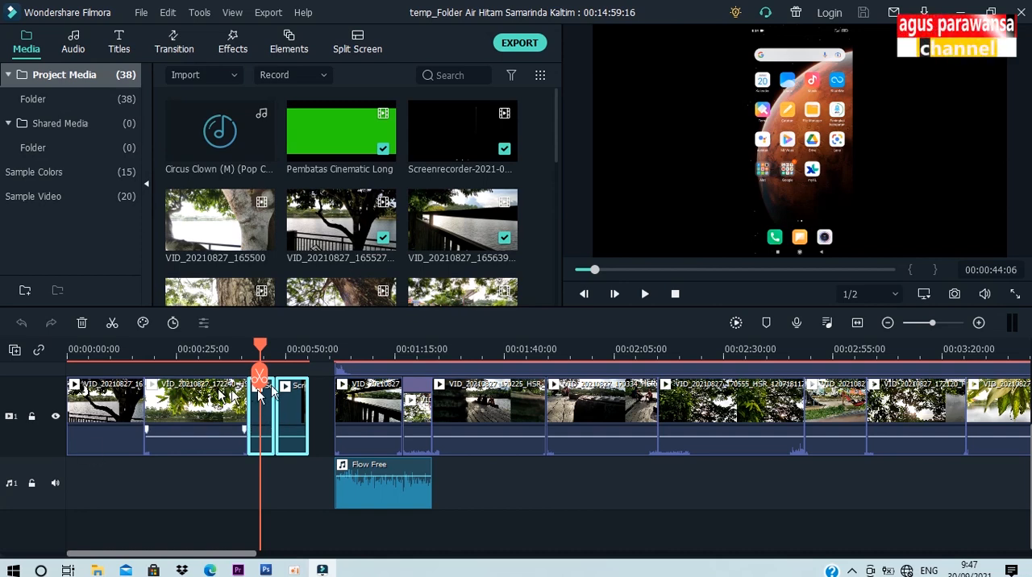
pyautogui.moveTo(264, 347); pyautogui.dragTo(256, 345)
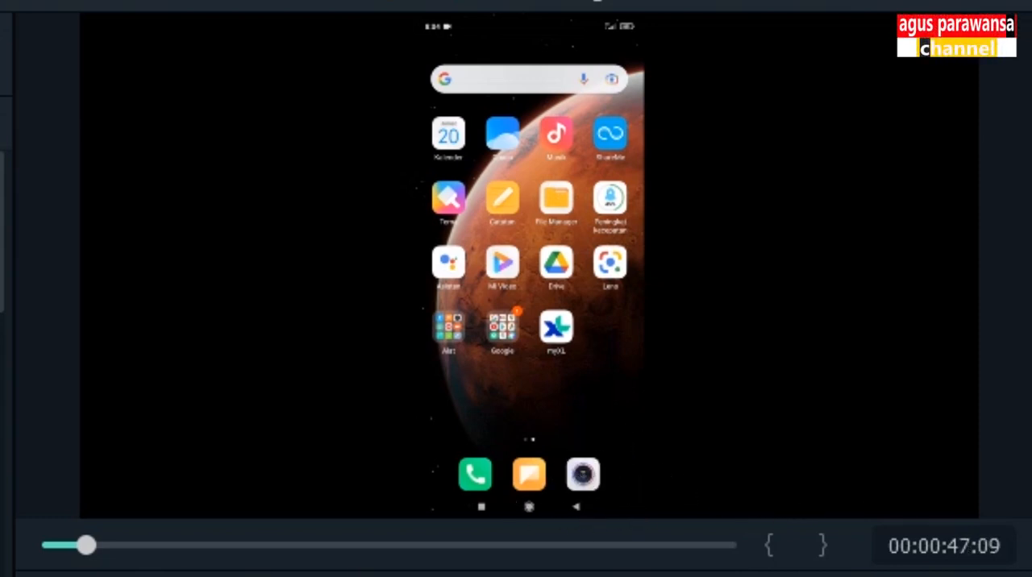
pyautogui.press('space')
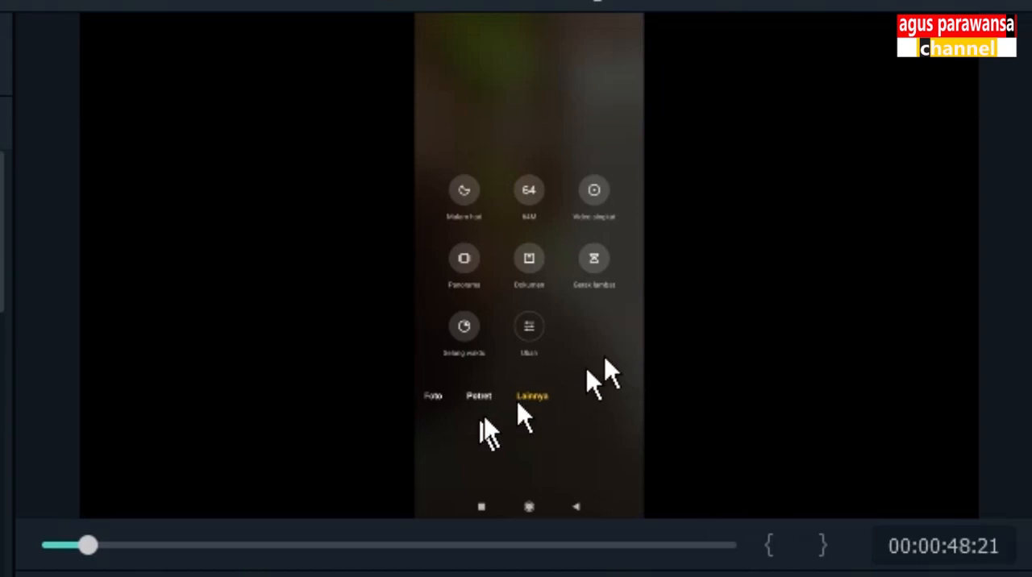
pyautogui.click(608, 273)
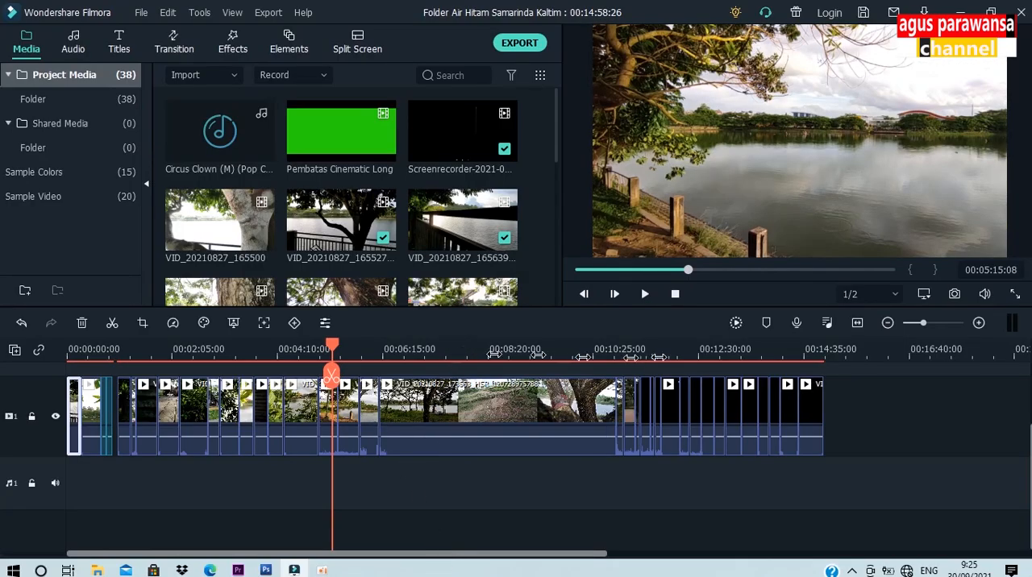
# Step: Scan the timeline footage, then play the lake railing clip VID_20210827_165639 to check whether its horizon is level
pyautogui.moveTo(619, 358); pyautogui.dragTo(721, 355)
pyautogui.moveTo(443, 554); pyautogui.dragTo(196, 548)
pyautogui.click(84, 360)
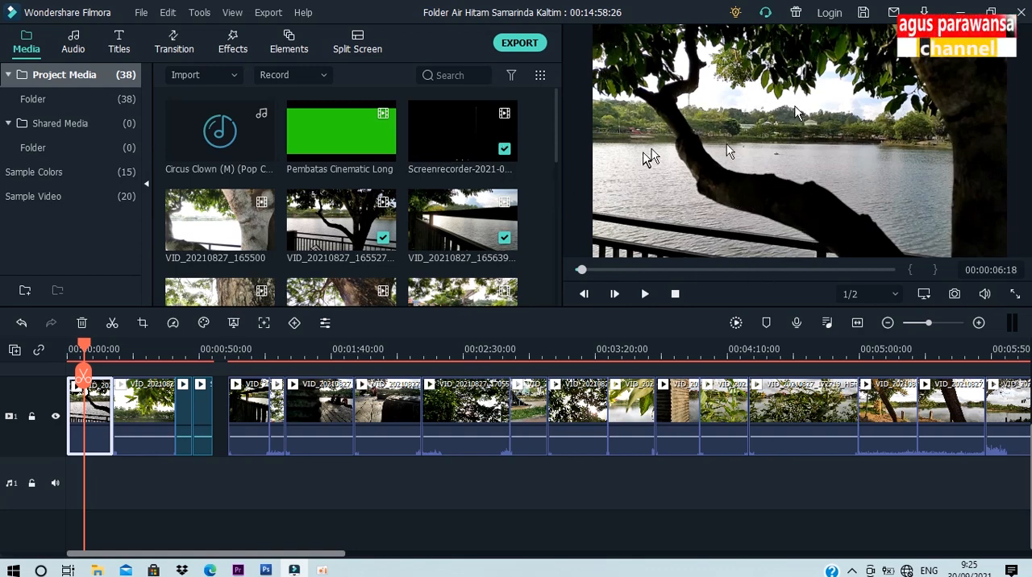
pyautogui.moveTo(242, 349)
pyautogui.mouseDown()
pyautogui.moveTo(254, 352)
pyautogui.moveTo(240, 352)
pyautogui.mouseUp()
pyautogui.press('space')
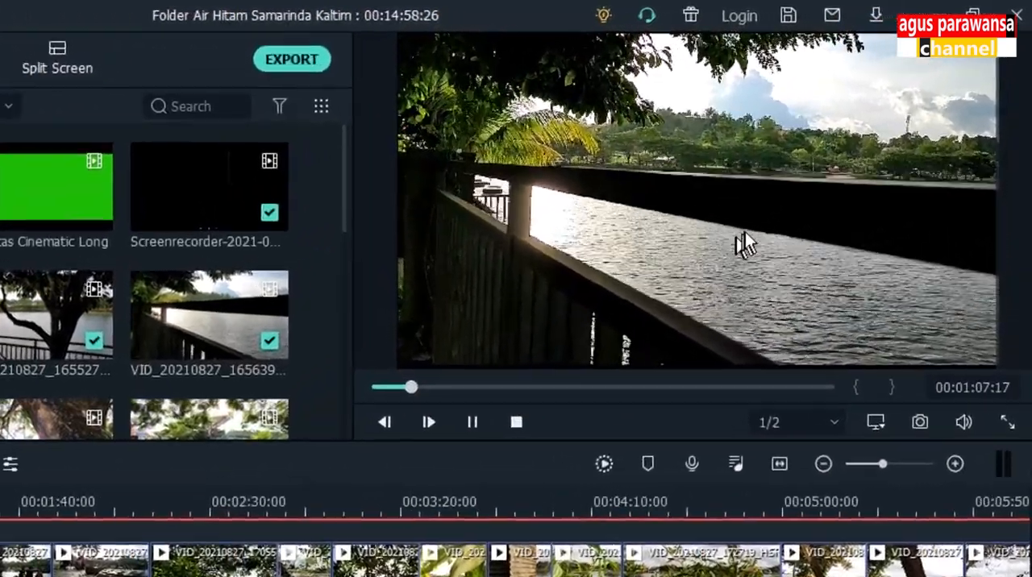
pyautogui.press('space')
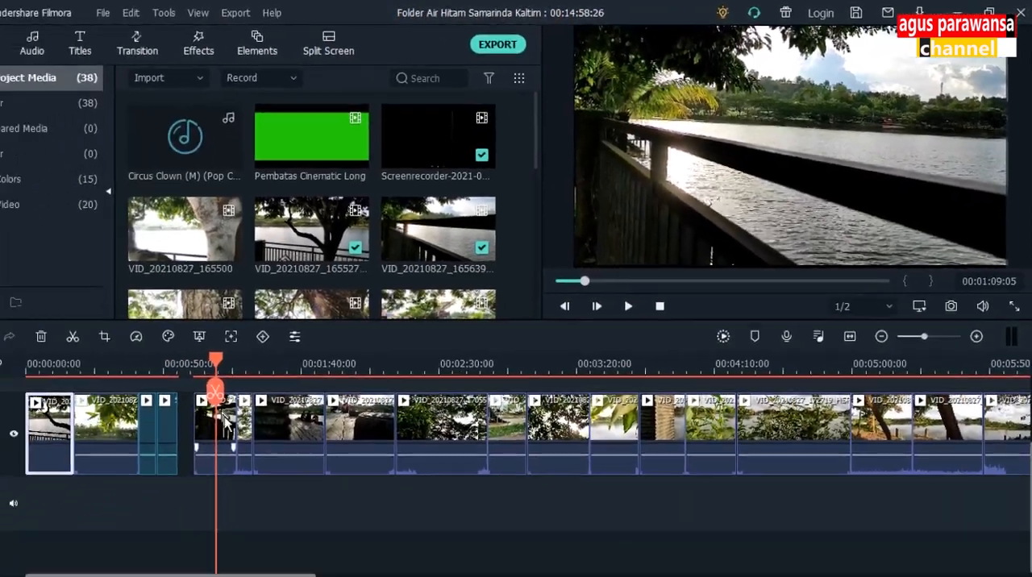
# Step: Open the Transform settings of the lake railing clip VID_20210827_165639 and set its rotation to 357.71
pyautogui.click(226, 425)
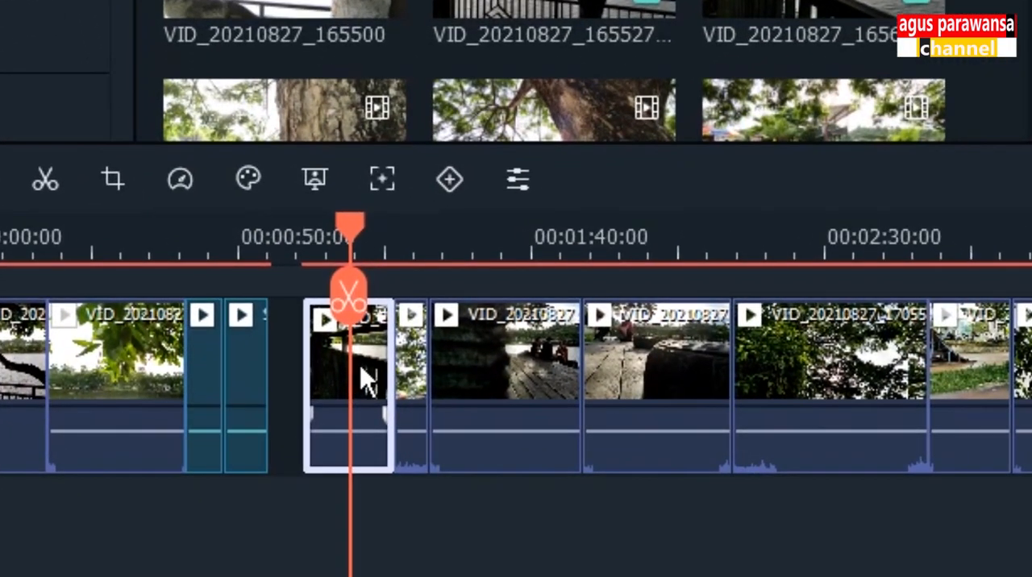
pyautogui.rightClick(364, 377)
pyautogui.click(334, 371)
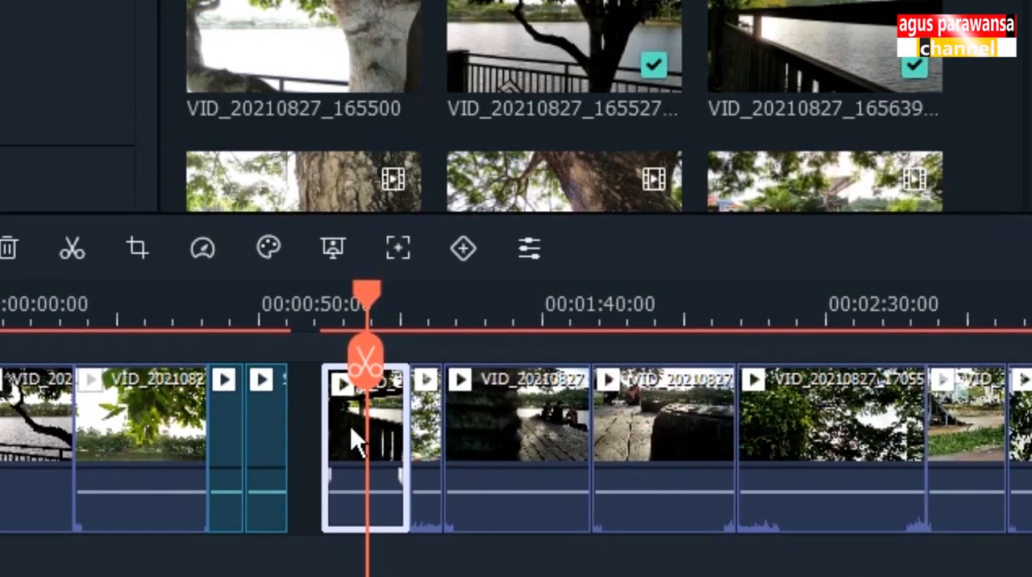
pyautogui.doubleClick(347, 412)
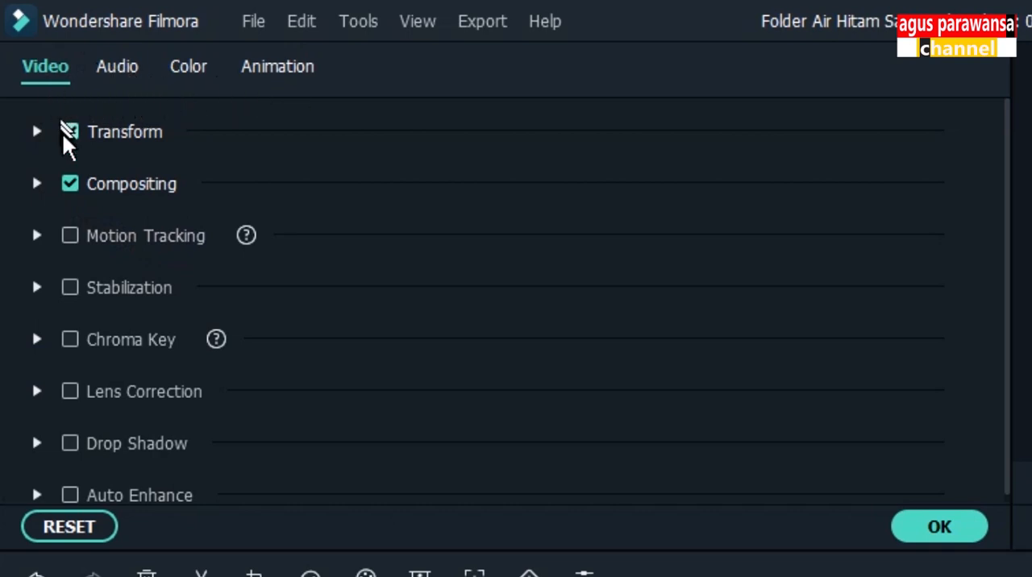
pyautogui.click(36, 133)
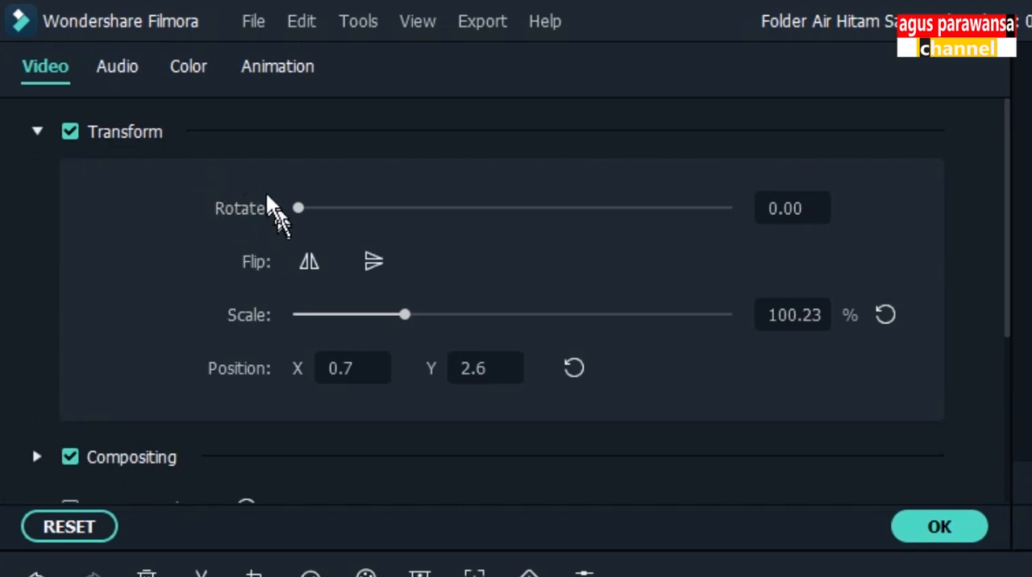
pyautogui.click(233, 208)
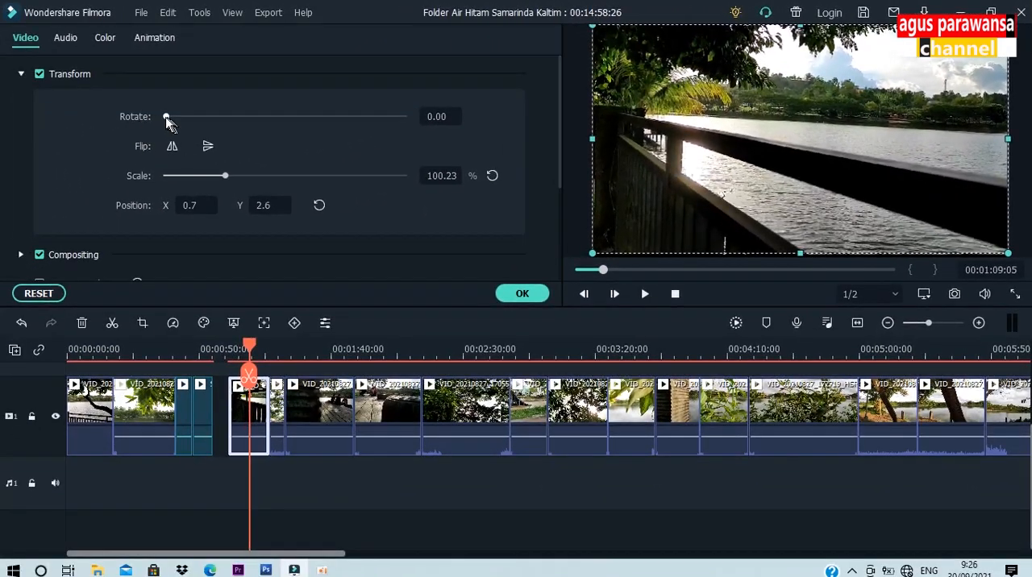
pyautogui.click(166, 118)
pyautogui.moveTo(166, 117); pyautogui.dragTo(403, 138)
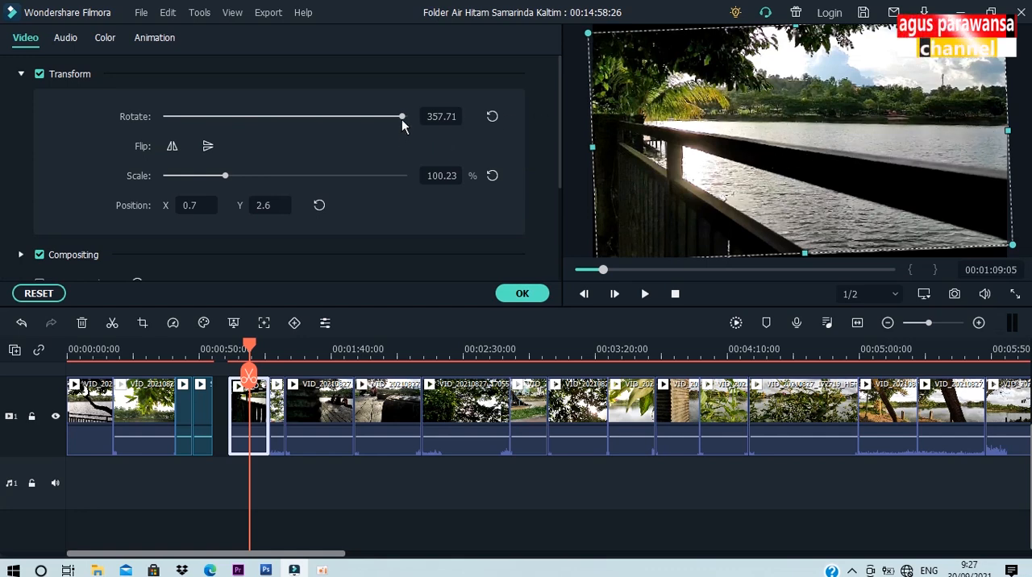
pyautogui.moveTo(402, 117); pyautogui.dragTo(402, 117)
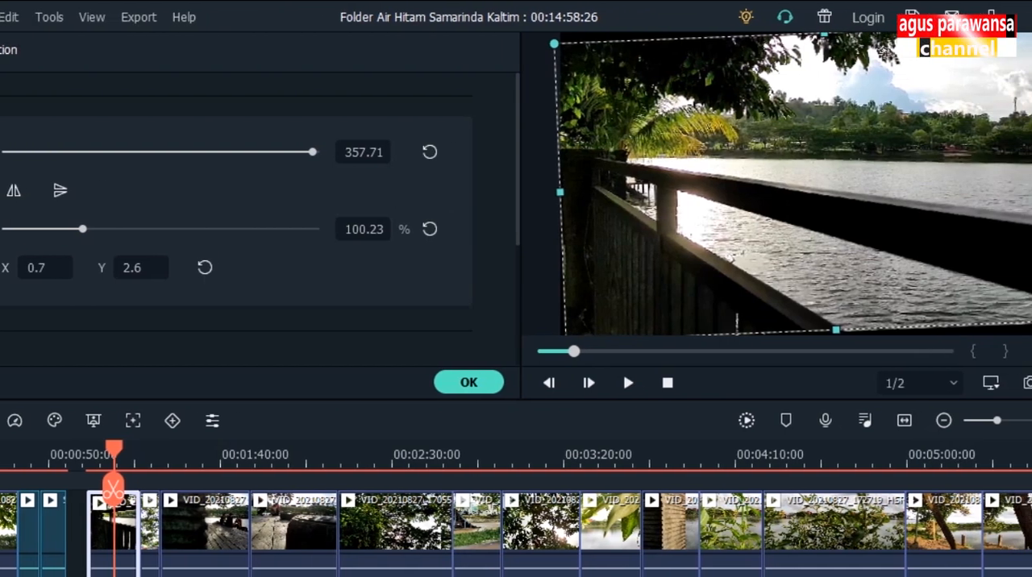
# Step: Enlarge the rotated railing clip to a scale of 106.51 % at position X 6.1, Y 0.9, and apply the settings
pyautogui.moveTo(1003, 319); pyautogui.dragTo(1018, 331)
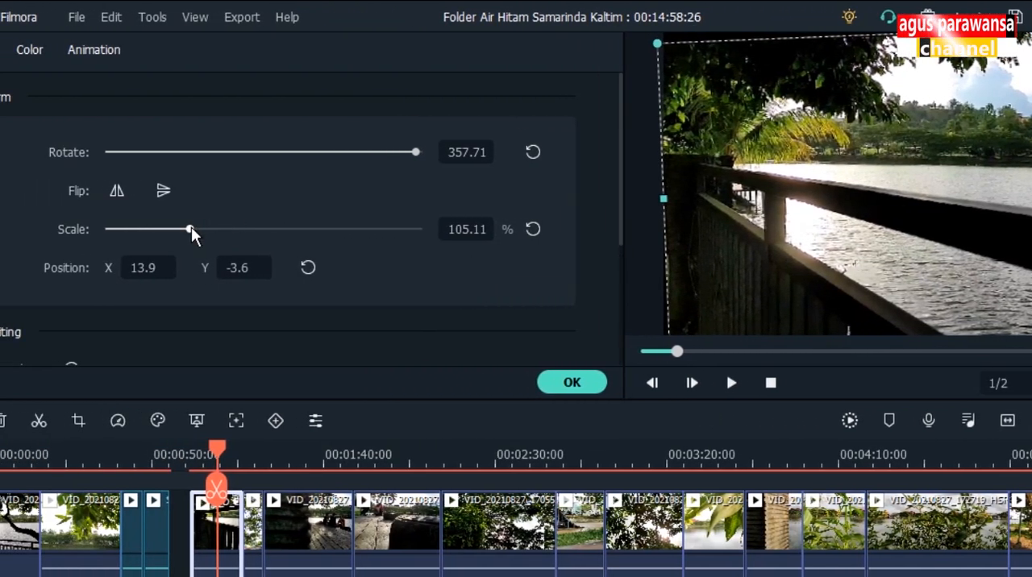
pyautogui.moveTo(191, 227)
pyautogui.mouseDown()
pyautogui.moveTo(182, 227)
pyautogui.moveTo(191, 229)
pyautogui.mouseUp()
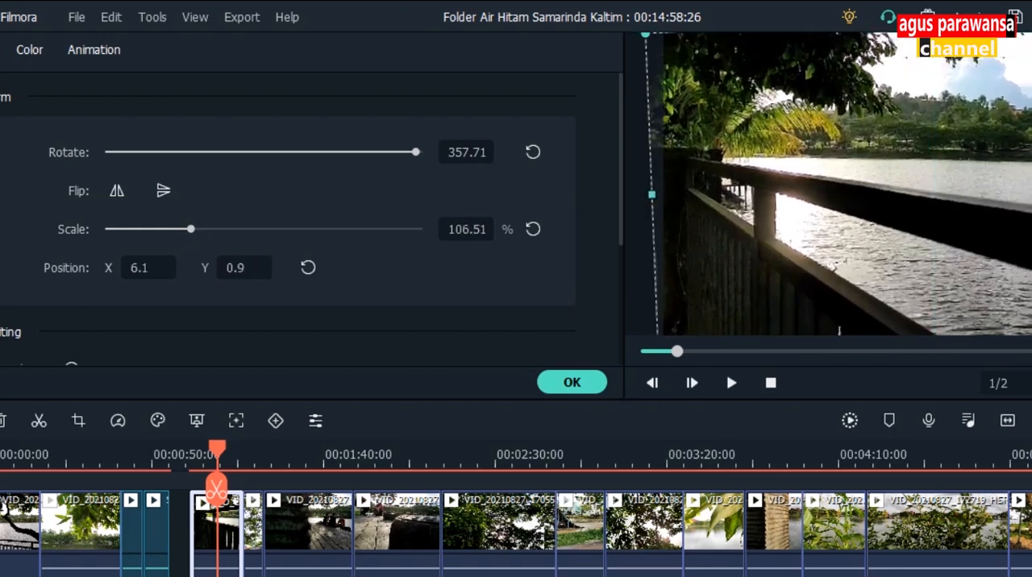
pyautogui.click(572, 382)
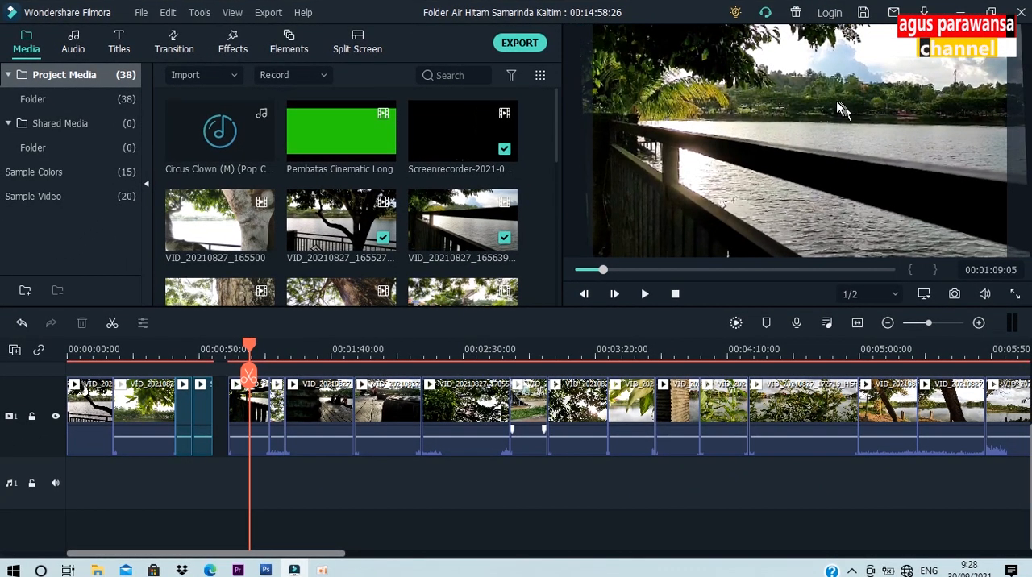
# Step: Review the straightened railing clip and scrub through to the start of the following tree trunk clip
pyautogui.click(645, 295)
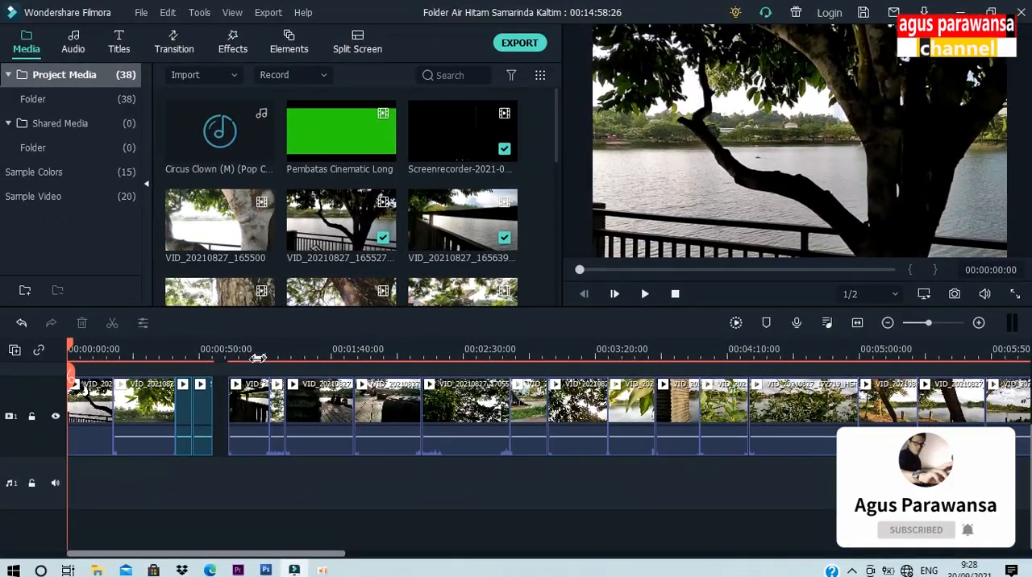
pyautogui.click(254, 360)
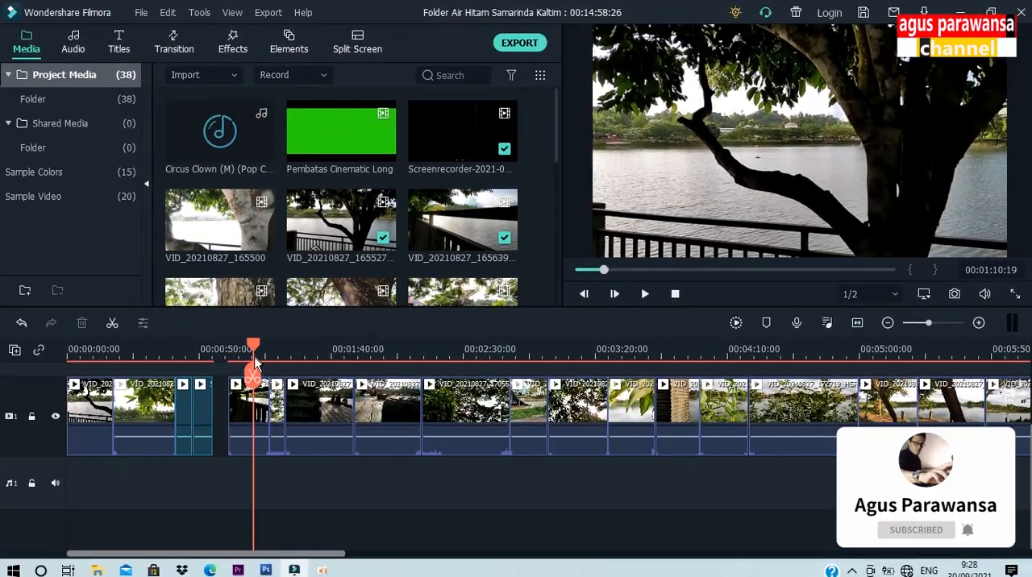
pyautogui.click(263, 405)
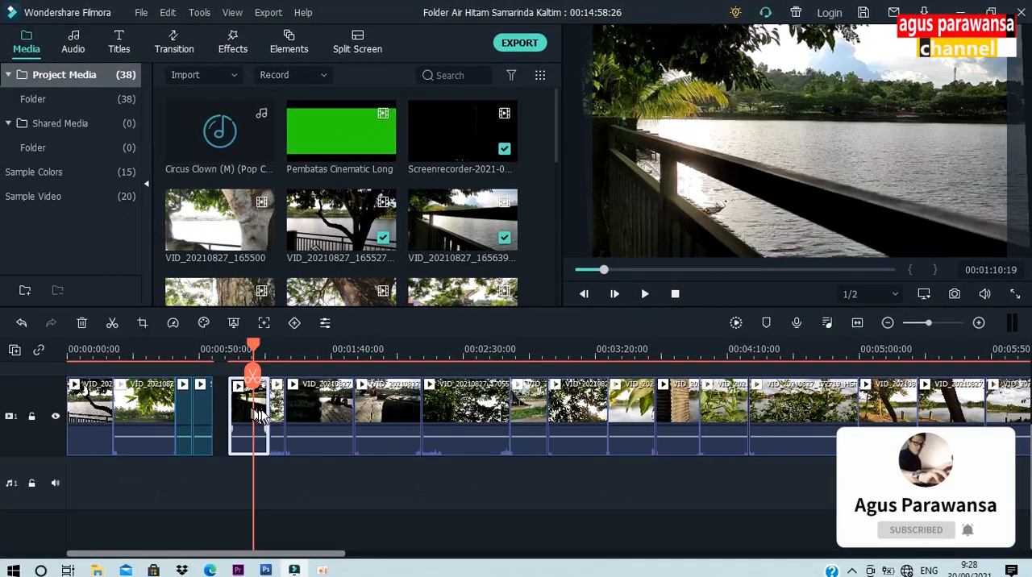
pyautogui.click(275, 359)
pyautogui.moveTo(278, 351)
pyautogui.mouseDown()
pyautogui.moveTo(291, 348)
pyautogui.moveTo(269, 345)
pyautogui.mouseUp()
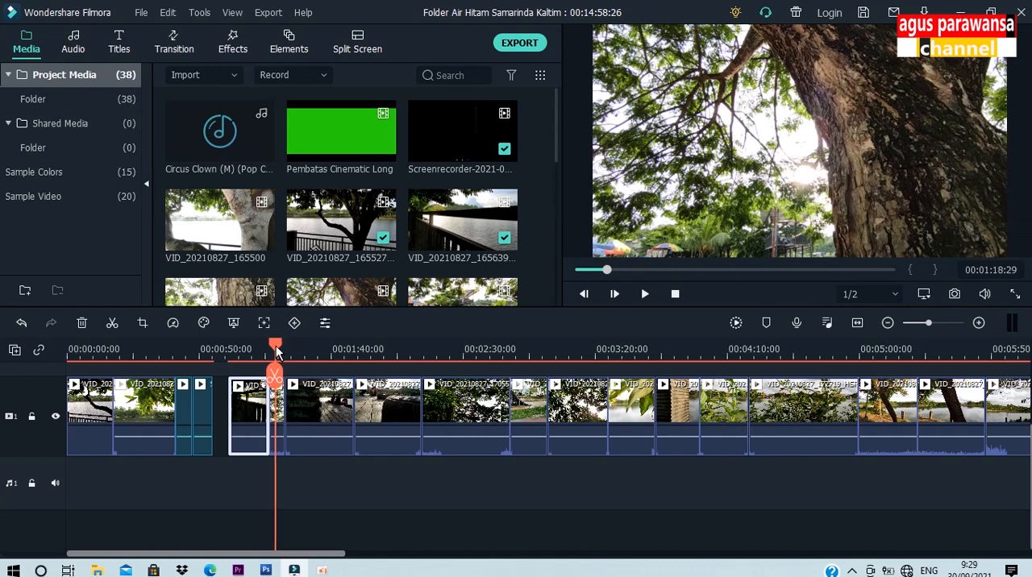
pyautogui.moveTo(273, 346); pyautogui.dragTo(281, 353)
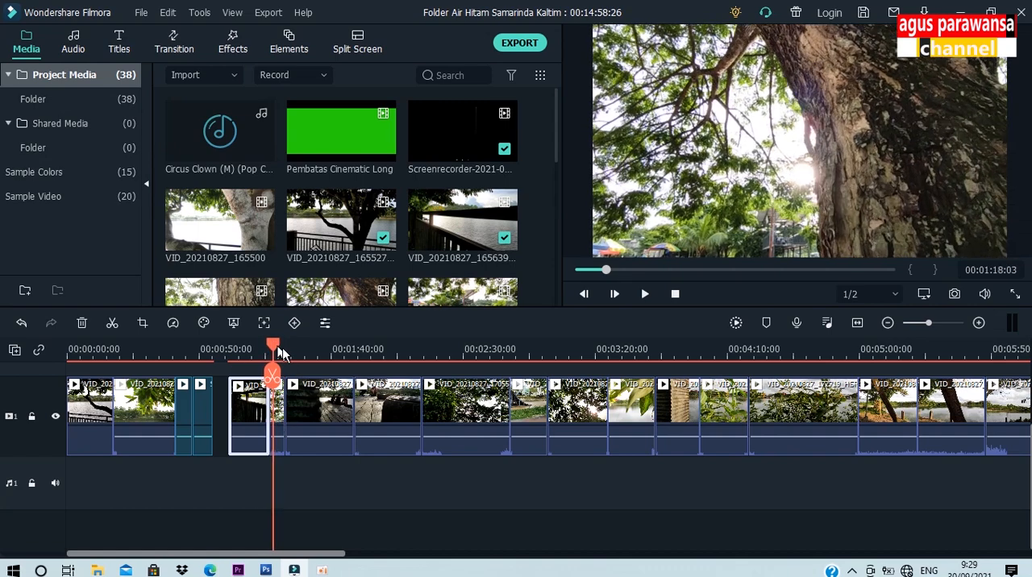
pyautogui.moveTo(349, 358); pyautogui.dragTo(524, 368)
pyautogui.moveTo(268, 349); pyautogui.dragTo(258, 348)
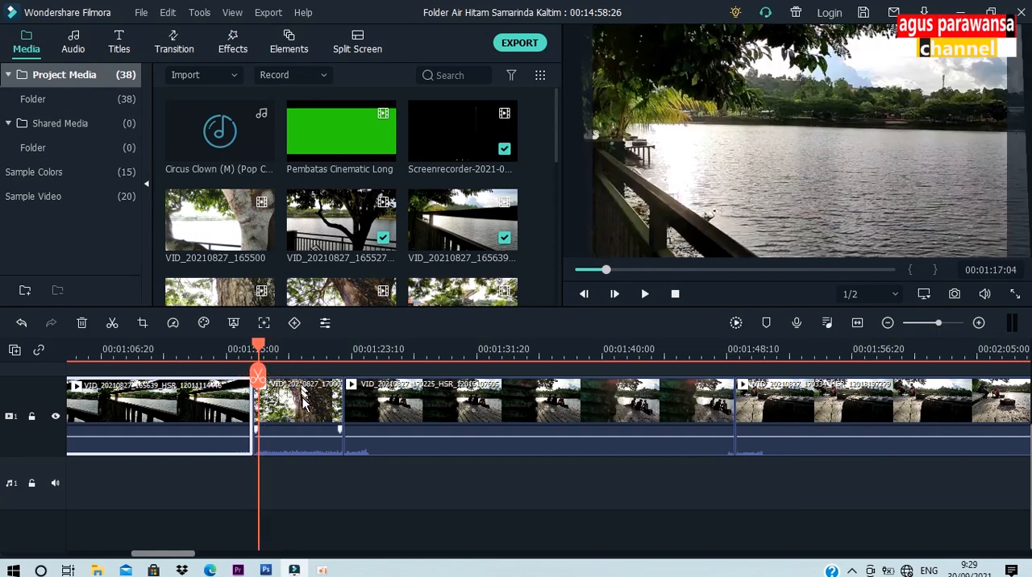
# Step: Split the tree trunk clip at 00:01:22:04 and delete the short piece after the cut
pyautogui.click(303, 412)
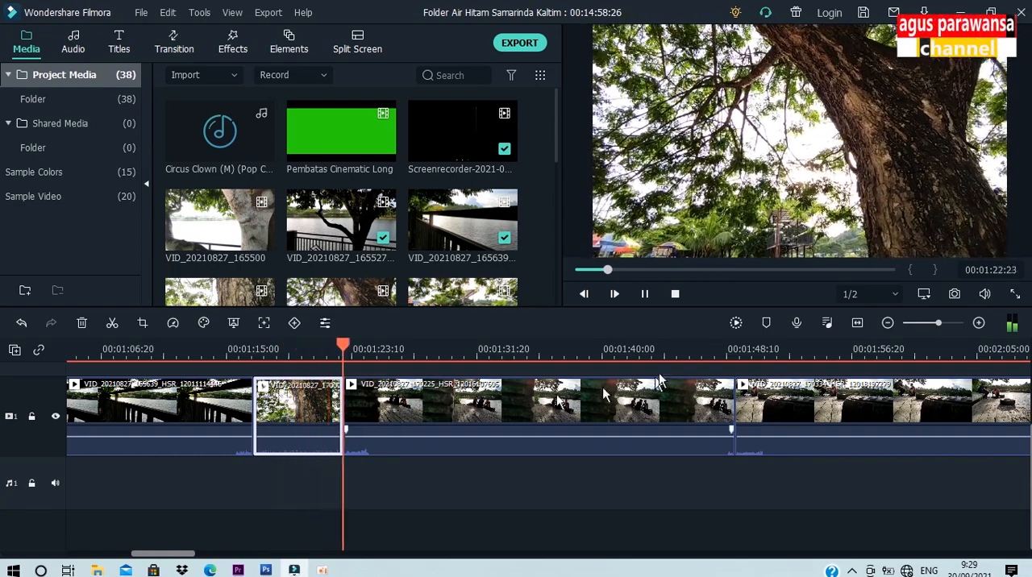
pyautogui.press('space')
pyautogui.moveTo(344, 345)
pyautogui.mouseDown()
pyautogui.moveTo(328, 349)
pyautogui.moveTo(348, 360)
pyautogui.moveTo(335, 349)
pyautogui.mouseUp()
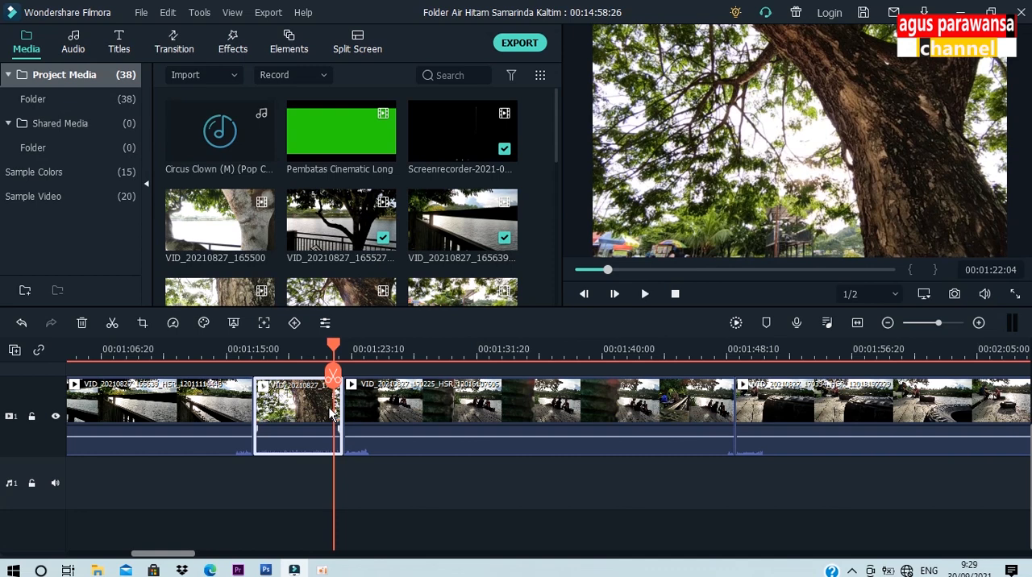
pyautogui.click(112, 323)
pyautogui.click(339, 419)
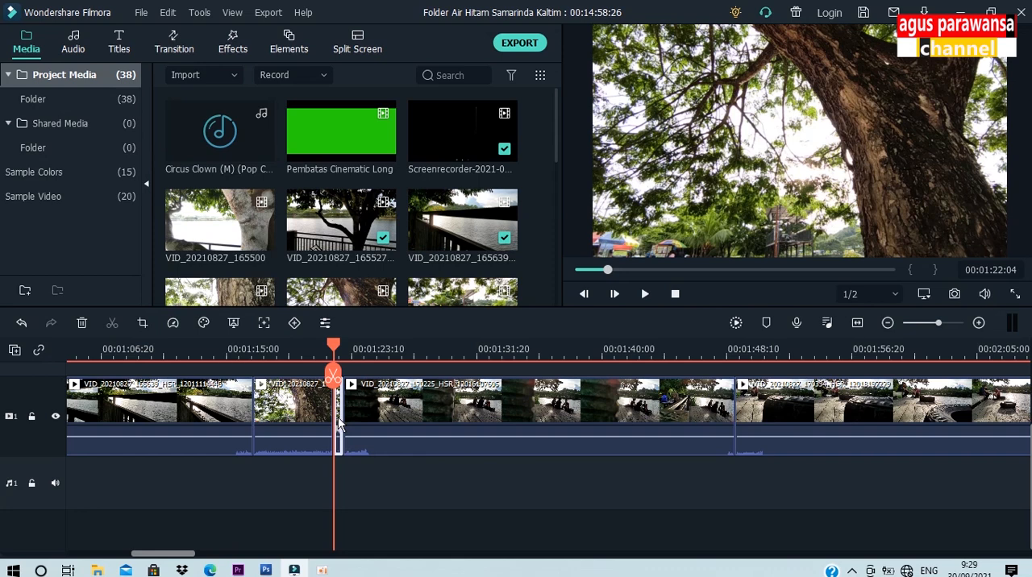
pyautogui.press('Delete')
# Step: Split the tree trunk clip at 00:01:17:15 and delete the short piece before the cut
pyautogui.click(280, 399)
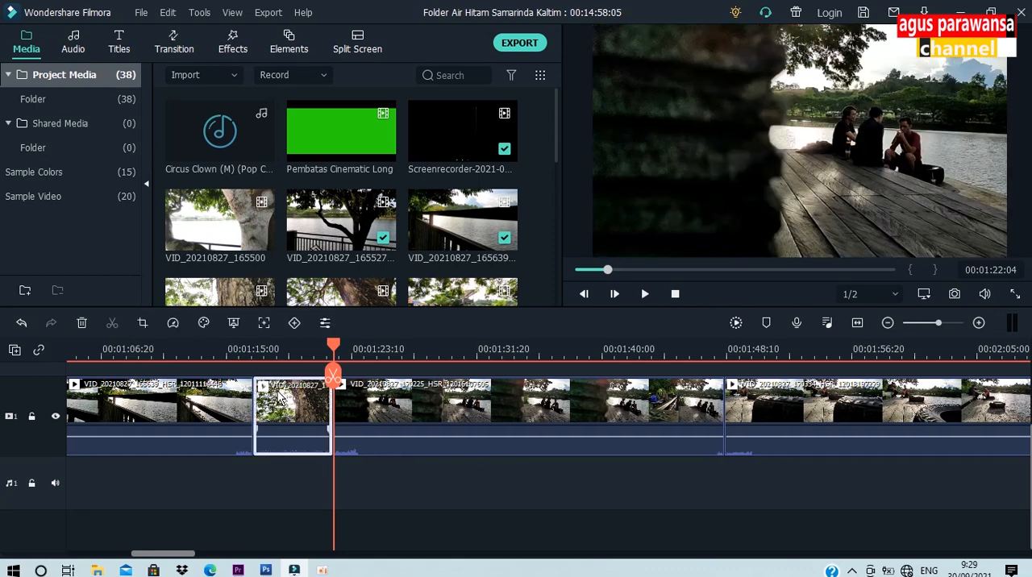
pyautogui.moveTo(337, 349); pyautogui.dragTo(253, 346)
pyautogui.press('space')
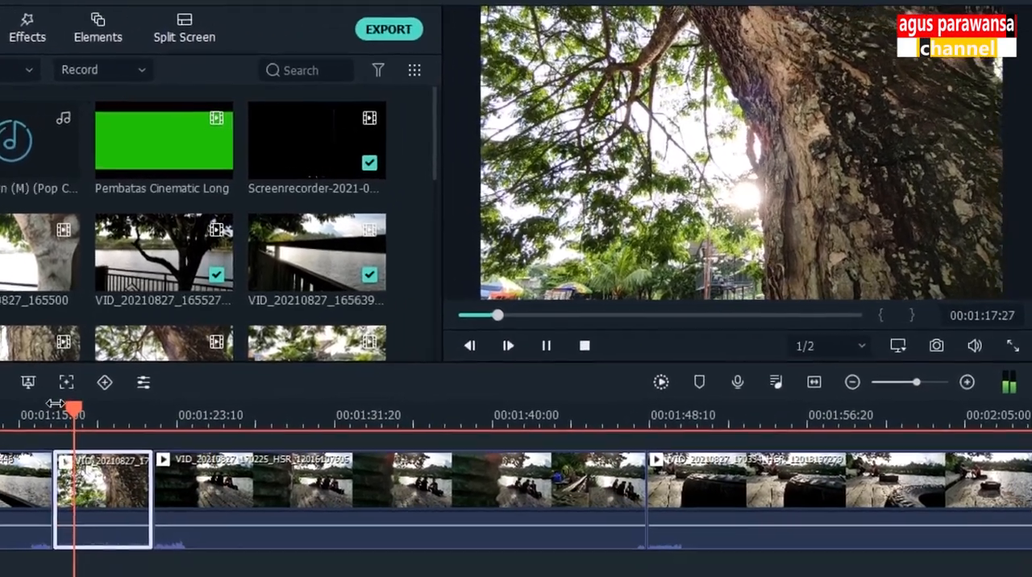
pyautogui.press('space')
pyautogui.moveTo(50, 425); pyautogui.dragTo(34, 425)
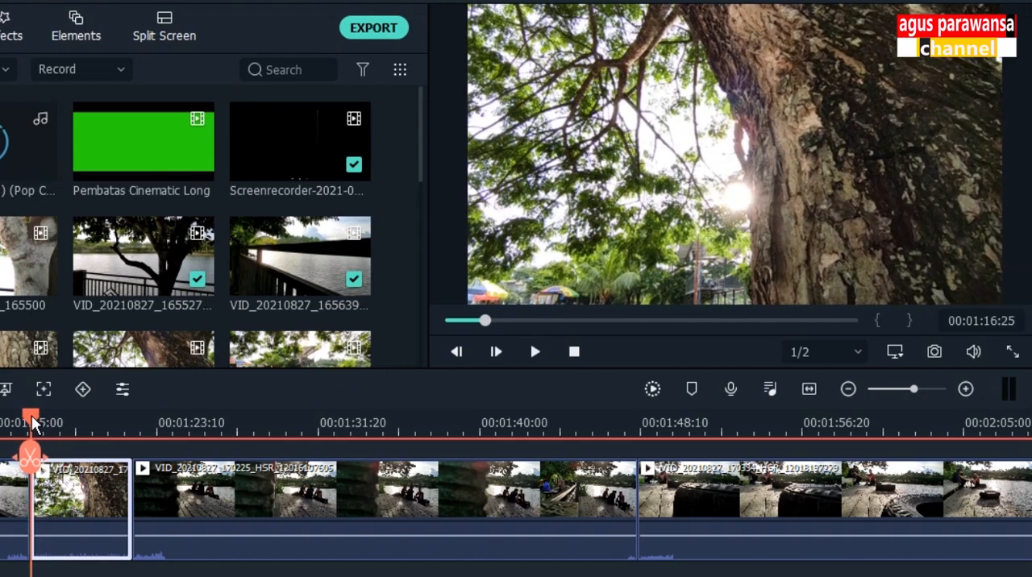
pyautogui.press('space')
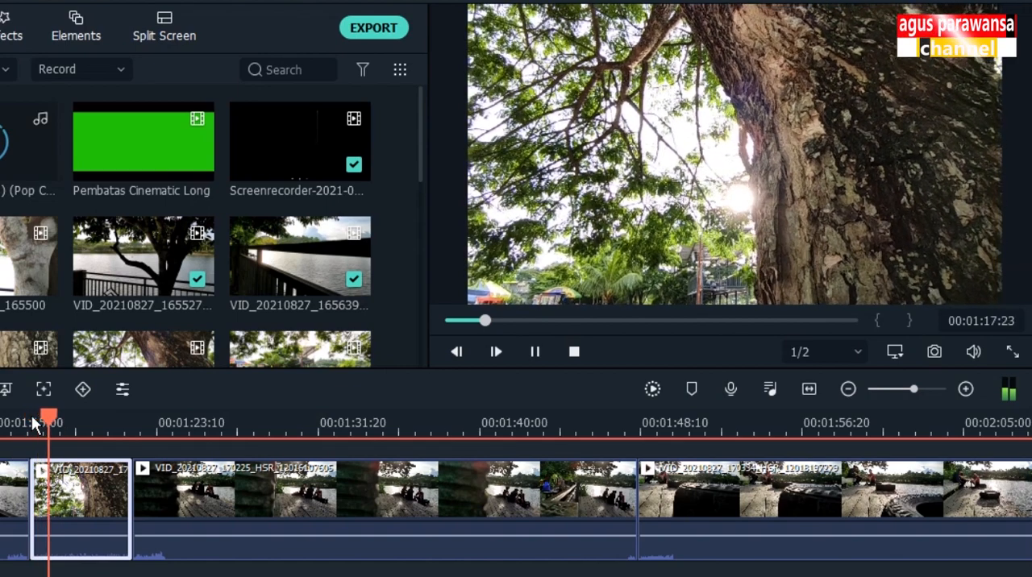
pyautogui.moveTo(55, 421)
pyautogui.mouseDown()
pyautogui.moveTo(35, 421)
pyautogui.moveTo(45, 415)
pyautogui.mouseUp()
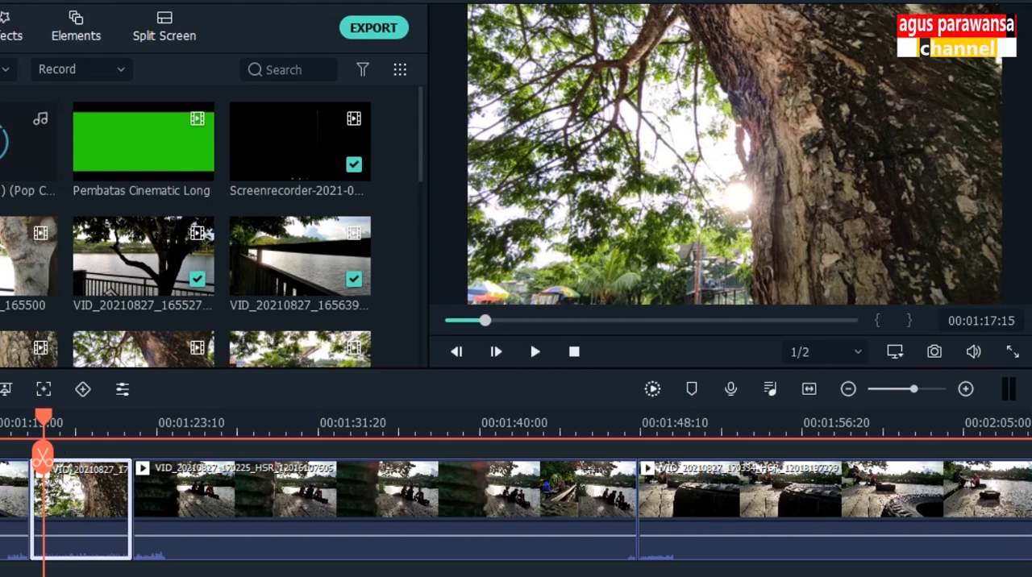
pyautogui.click(43, 458)
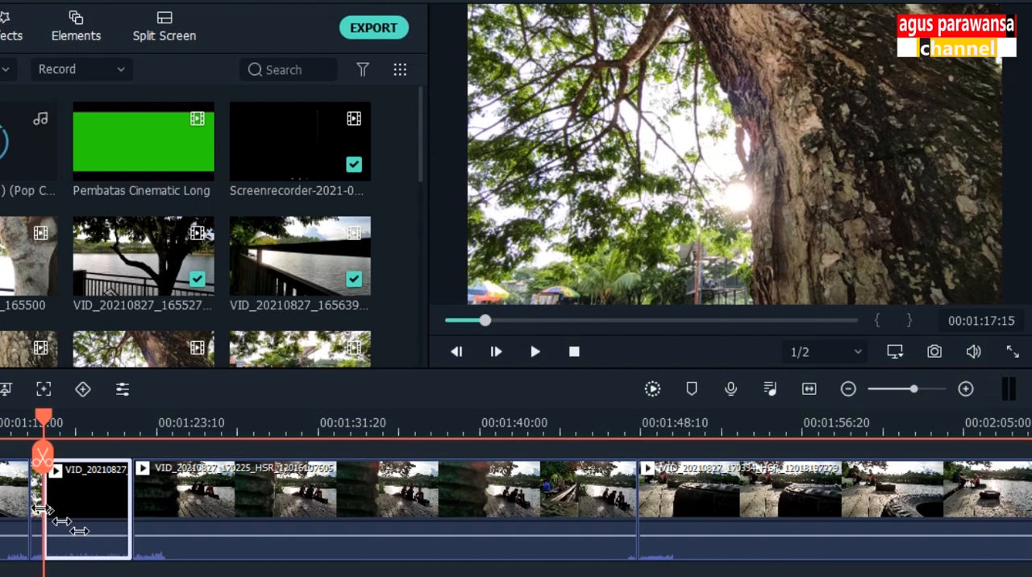
pyautogui.click(37, 506)
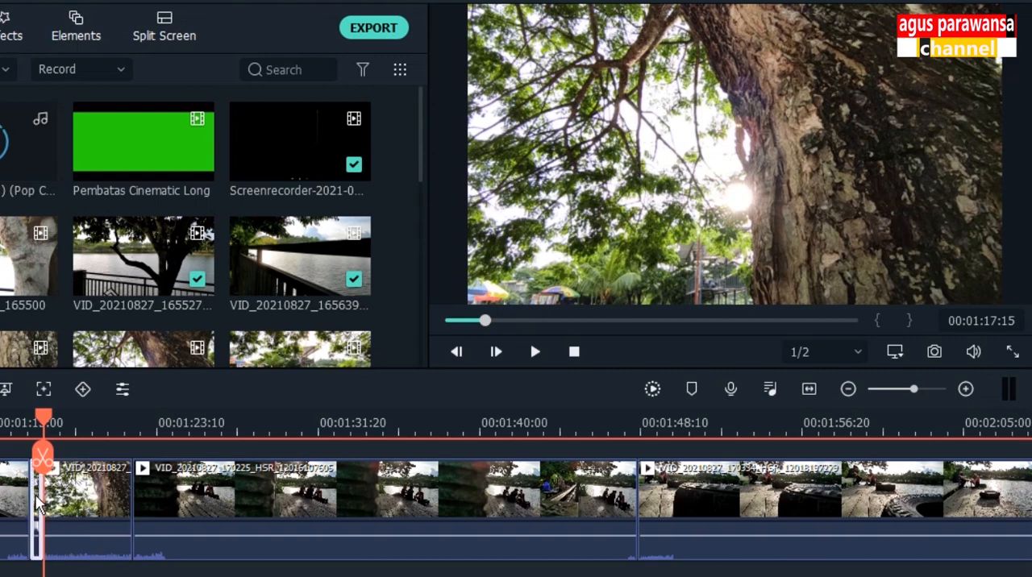
pyautogui.press('Delete')
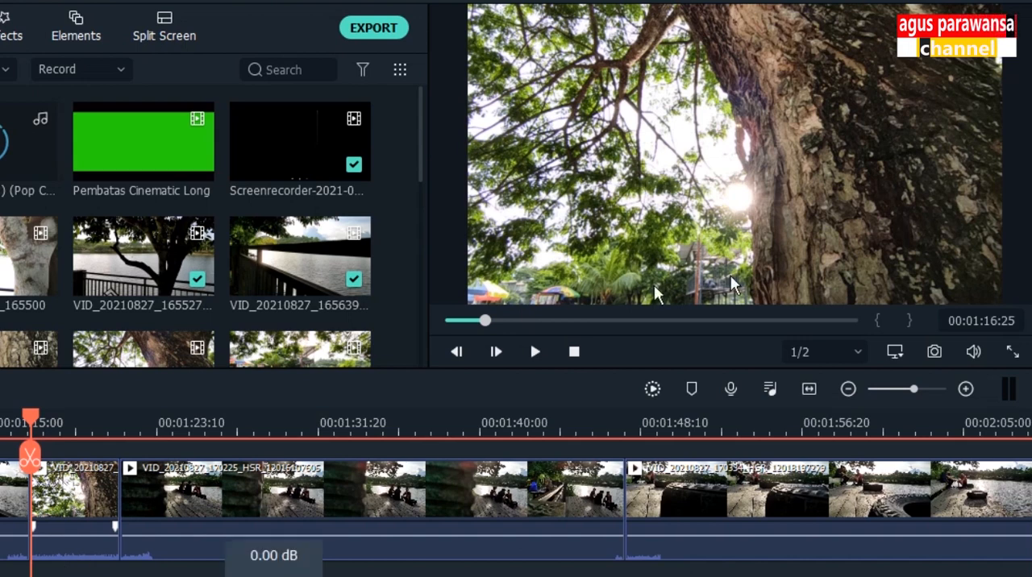
# Step: Split the tree trunk clip at 00:01:20:25 and delete the short piece after the cut
pyautogui.click(36, 498)
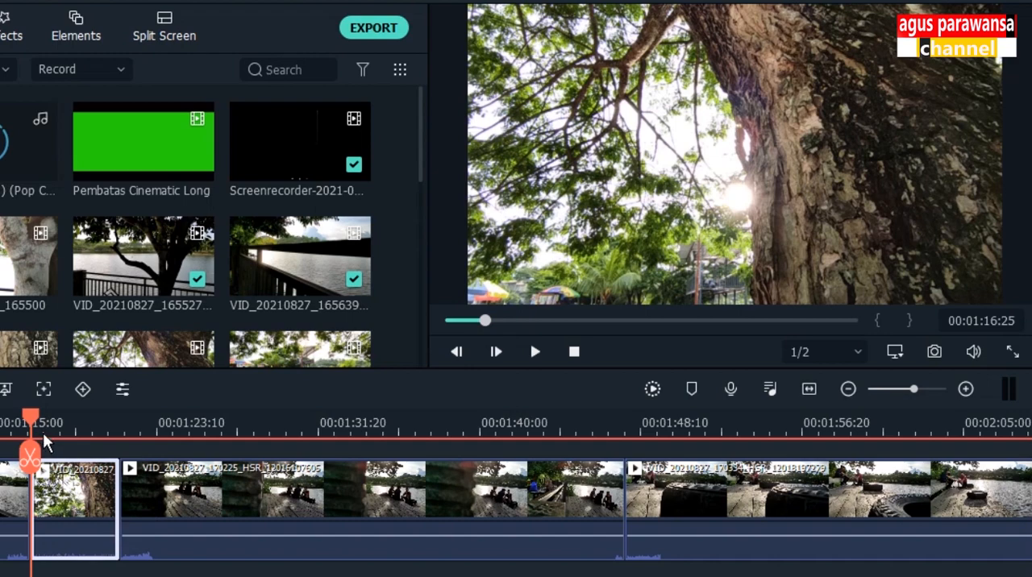
pyautogui.press('space')
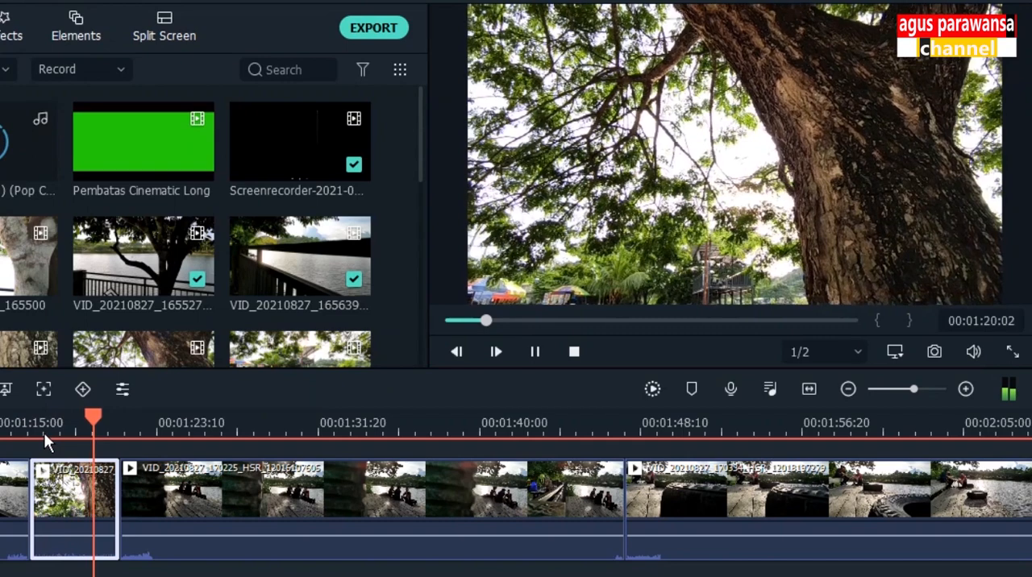
pyautogui.press('space')
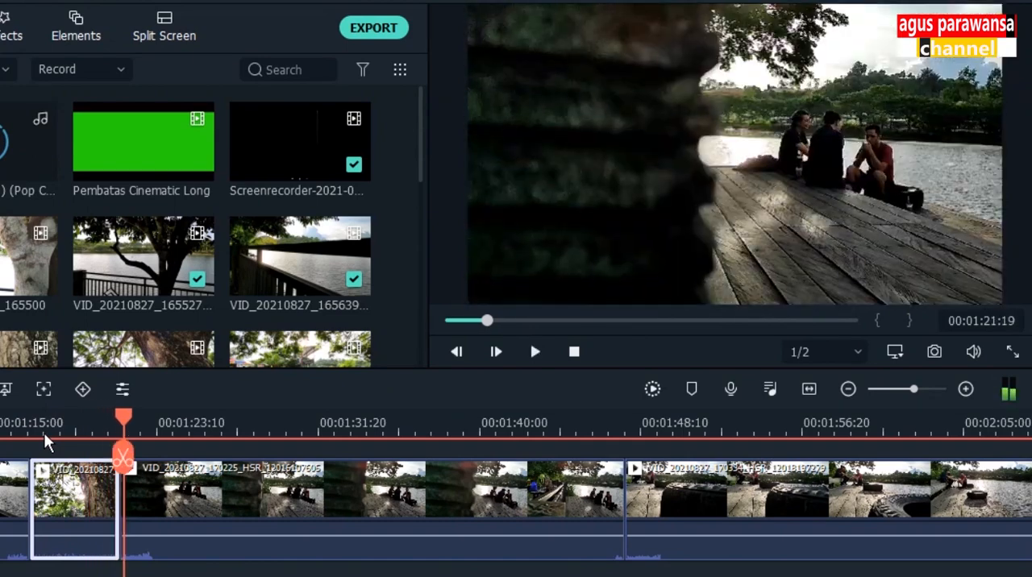
pyautogui.click(84, 496)
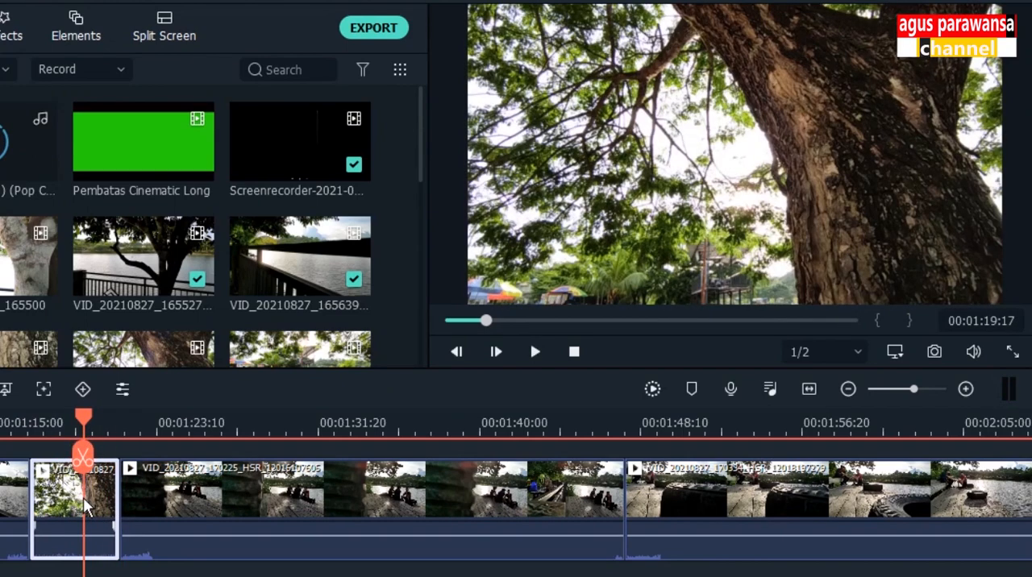
pyautogui.moveTo(84, 420); pyautogui.dragTo(96, 421)
pyautogui.press('space')
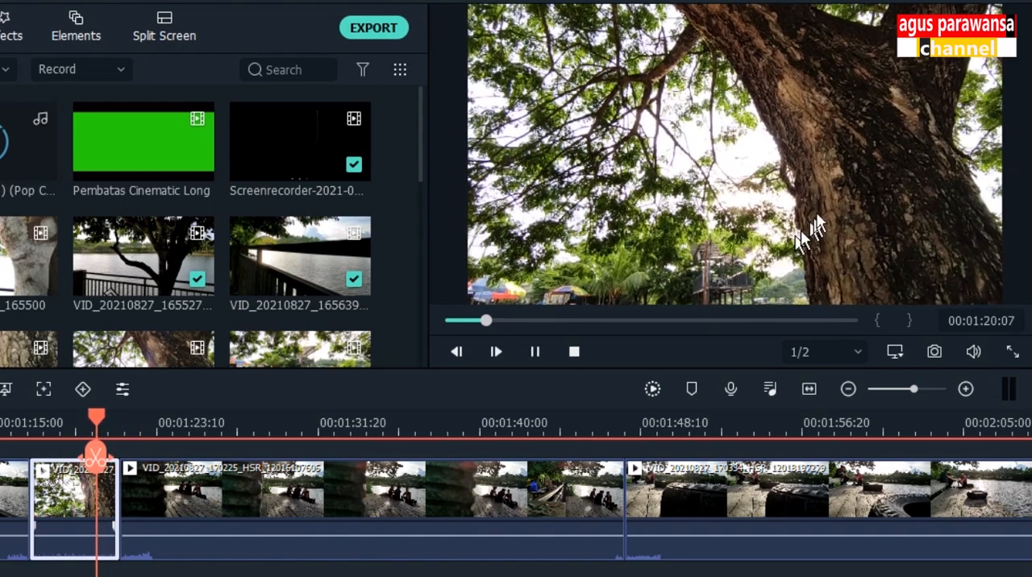
pyautogui.press('space')
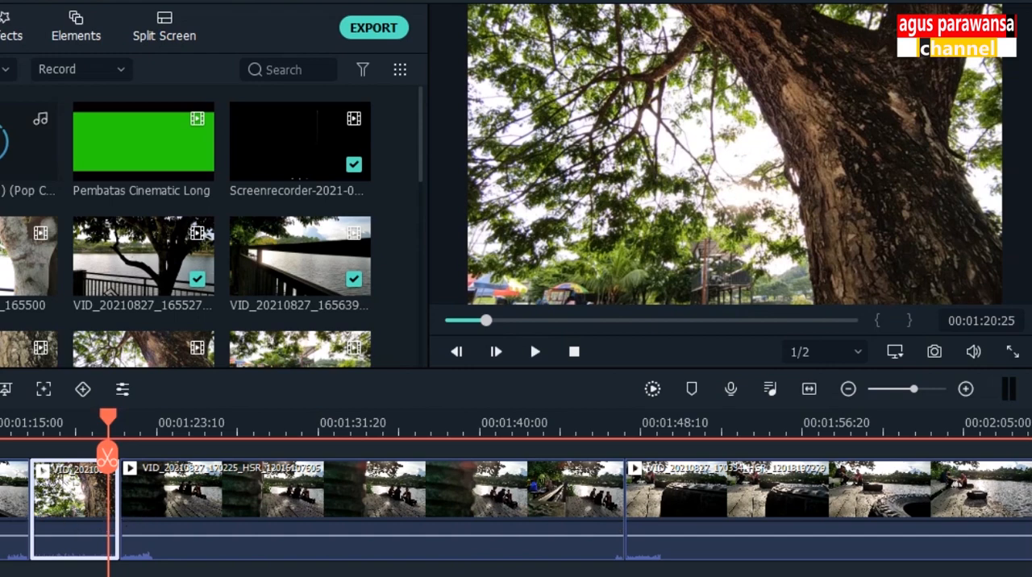
pyautogui.click(107, 457)
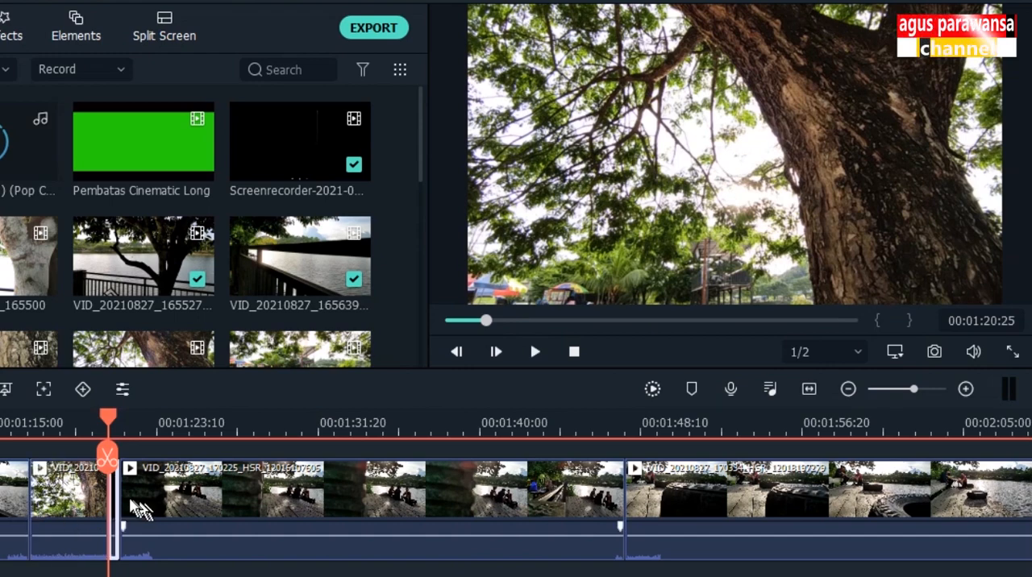
pyautogui.press('Delete')
# Step: Slow the trimmed tree trunk clip down to a custom speed of 0.6x with Ripple Edit enabled
pyautogui.click(79, 504)
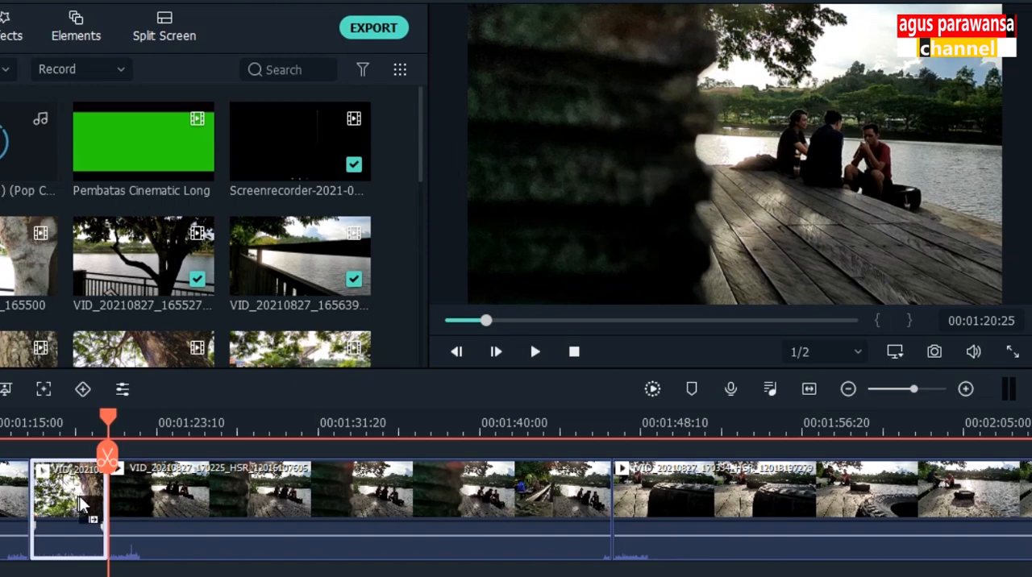
pyautogui.click(55, 421)
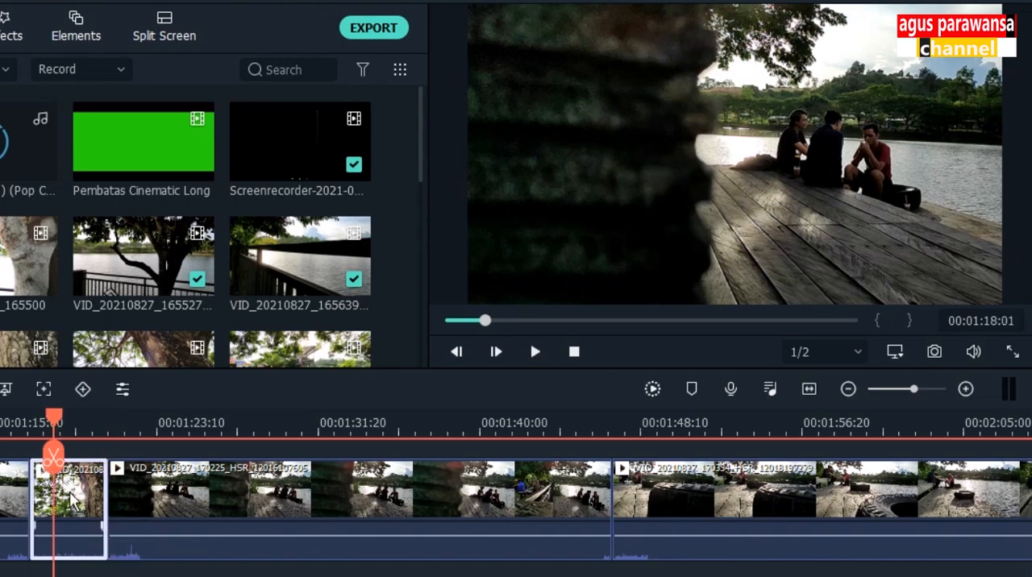
pyautogui.press('space')
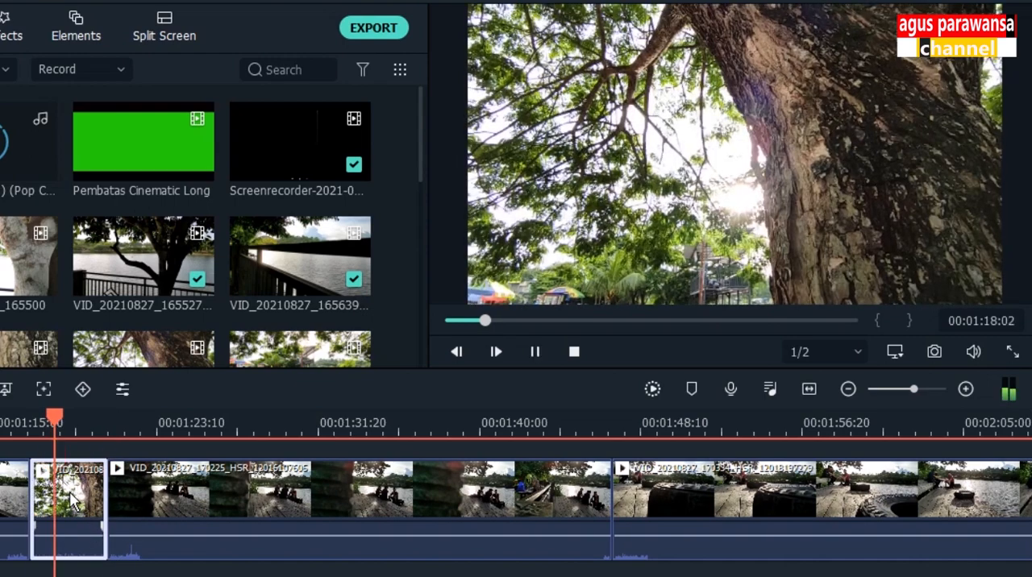
pyautogui.press('space')
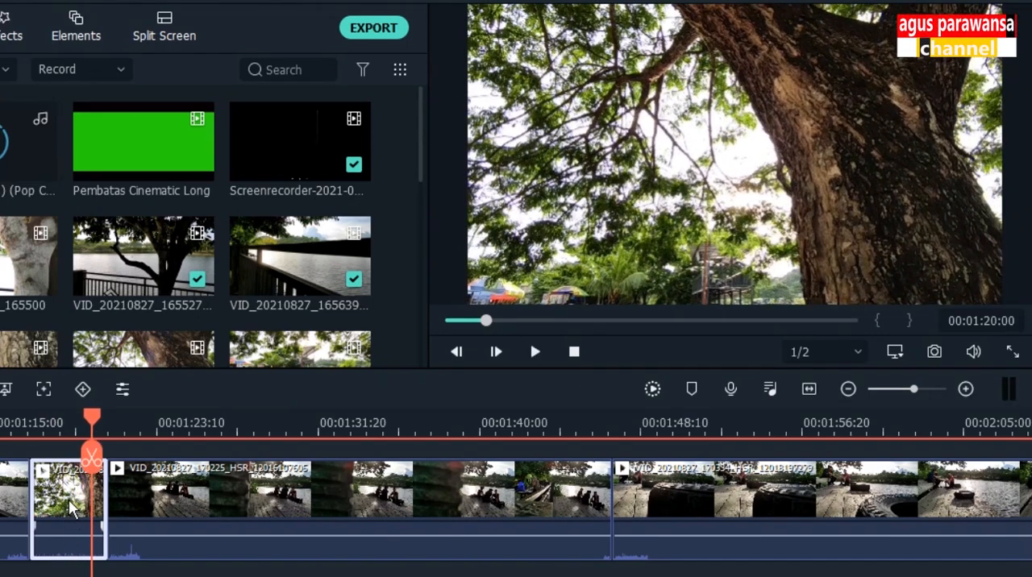
pyautogui.rightClick(71, 508)
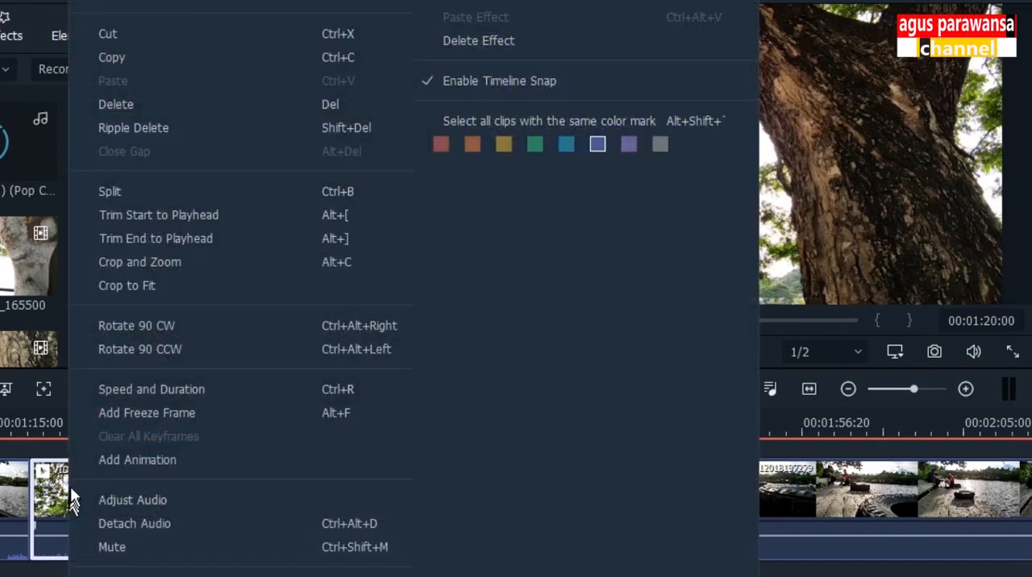
pyautogui.click(119, 389)
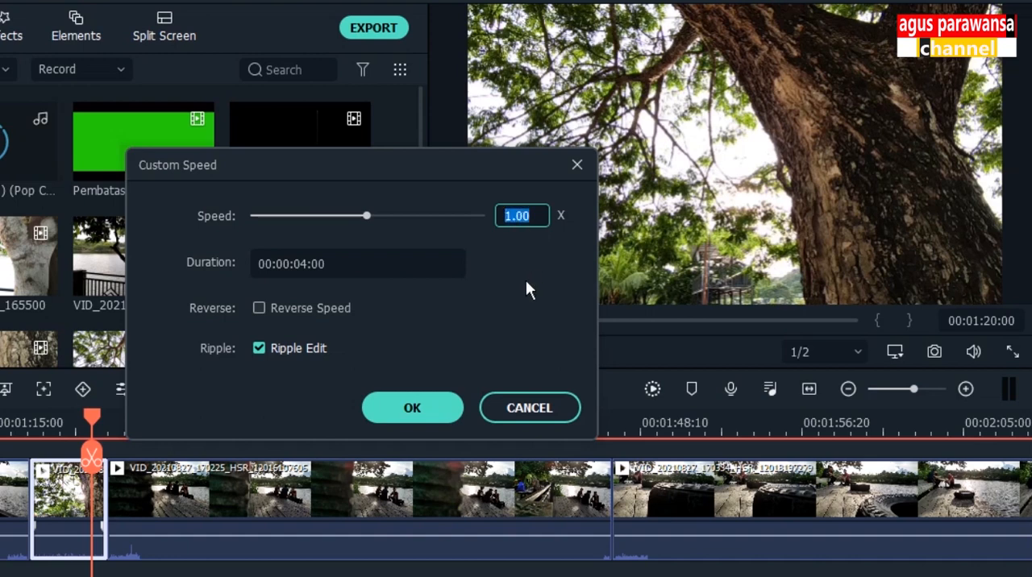
pyautogui.write('0.6')
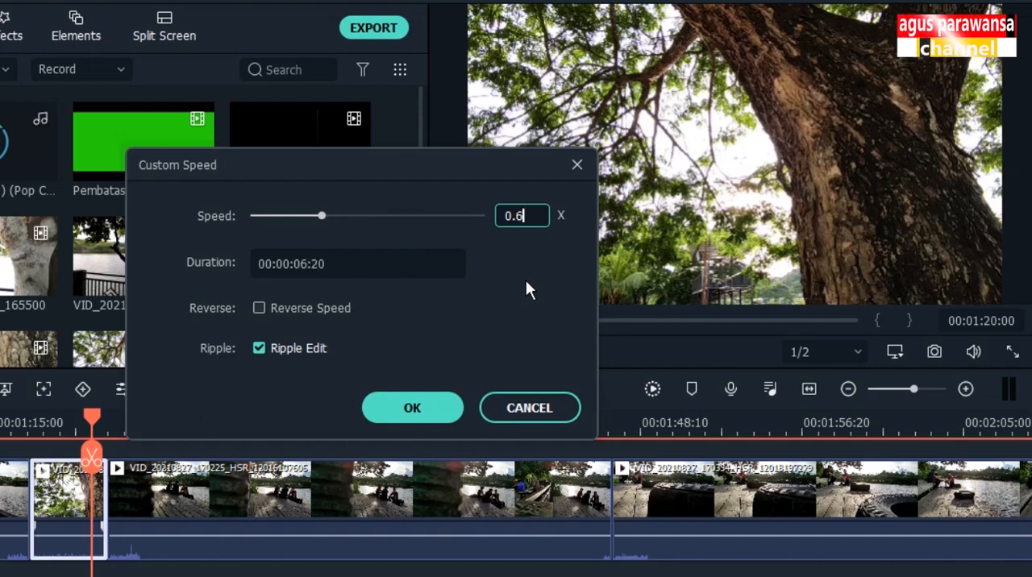
pyautogui.click(441, 413)
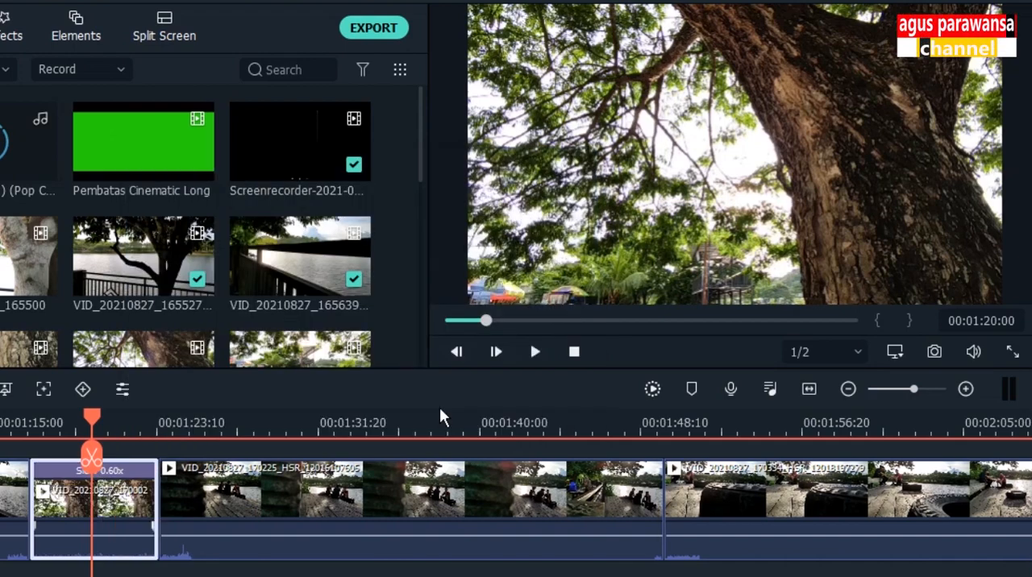
# Step: Play back the slowed tree trunk clip and compare it with the preceding railing clip
pyautogui.moveTo(92, 422); pyautogui.dragTo(29, 427)
pyautogui.press('space')
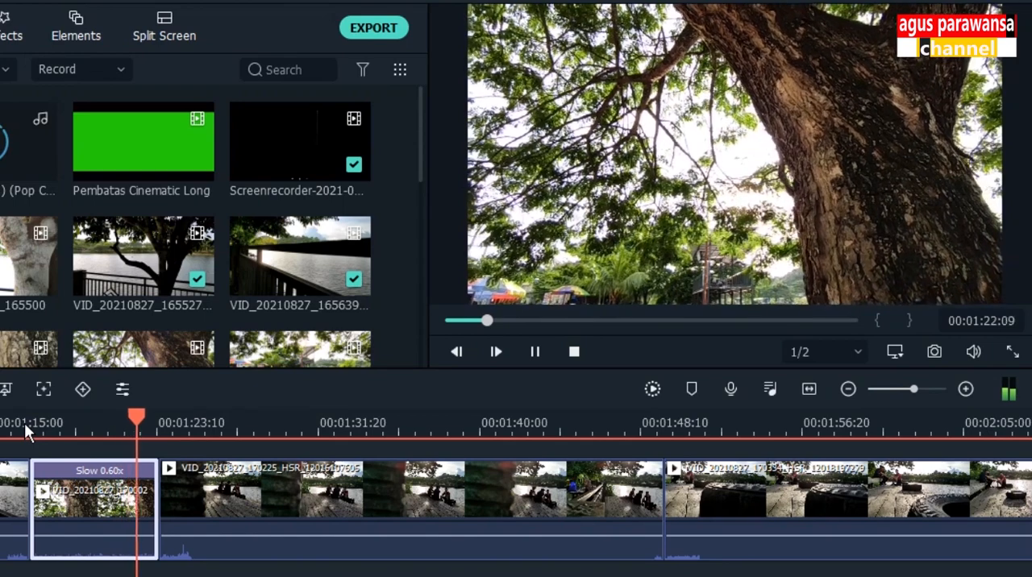
pyautogui.press('space')
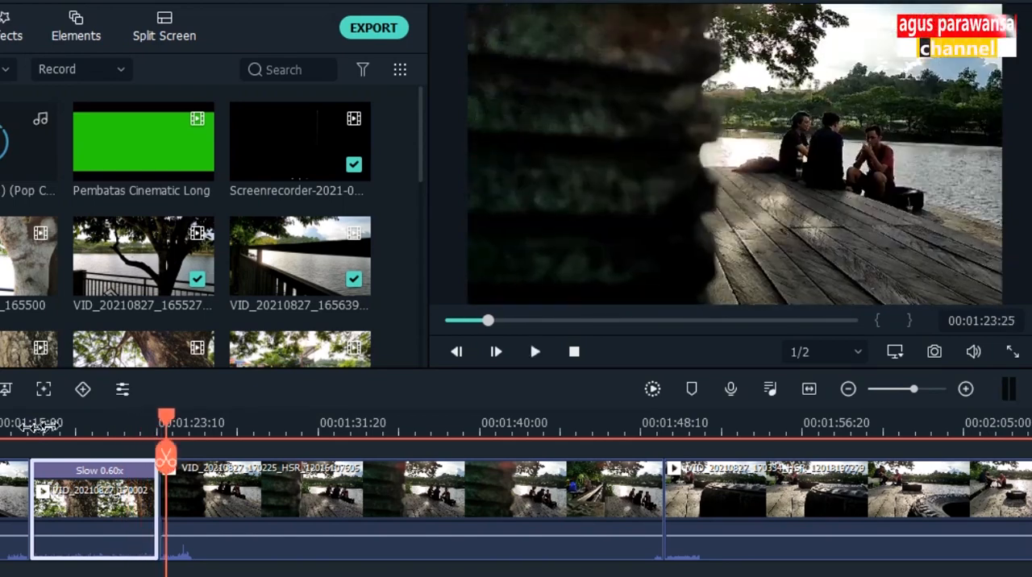
pyautogui.click(87, 419)
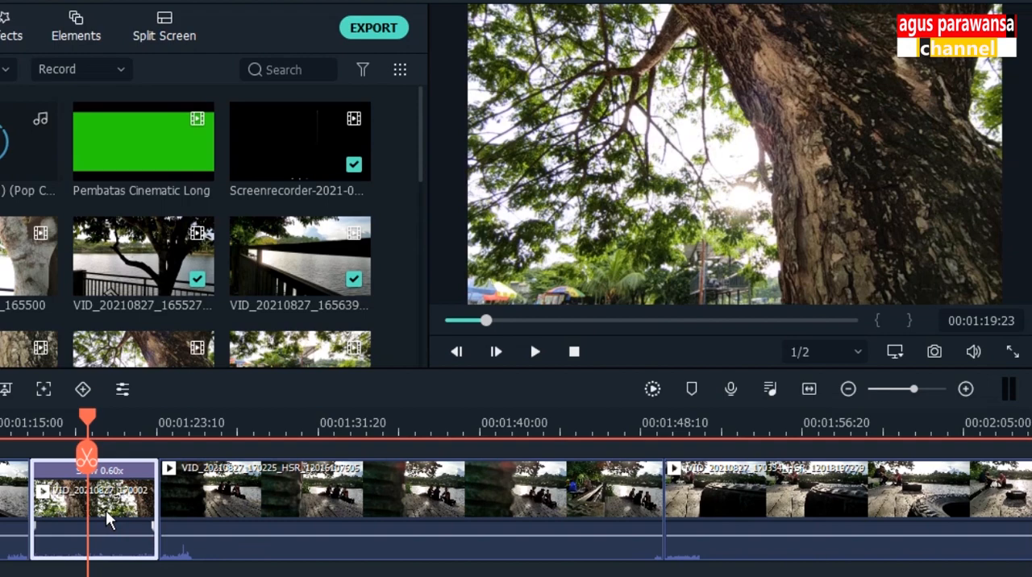
pyautogui.click(4, 532)
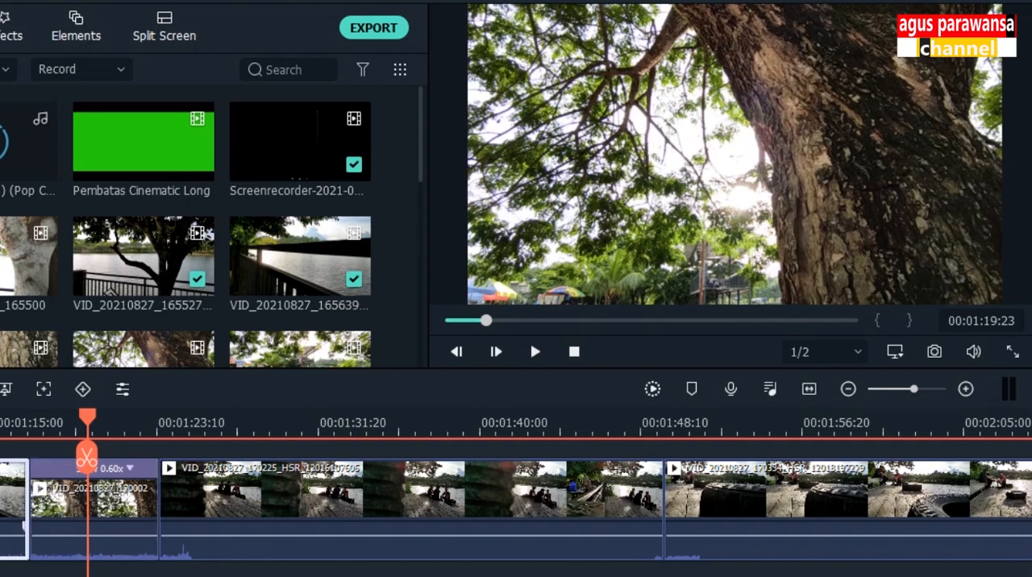
pyautogui.moveTo(87, 458); pyautogui.dragTo(99, 457)
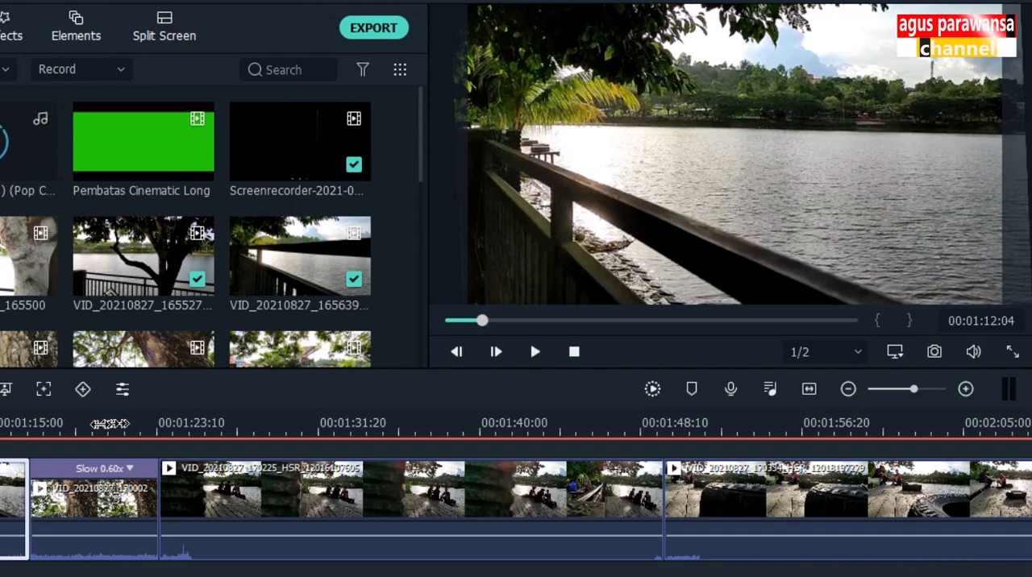
pyautogui.click(102, 522)
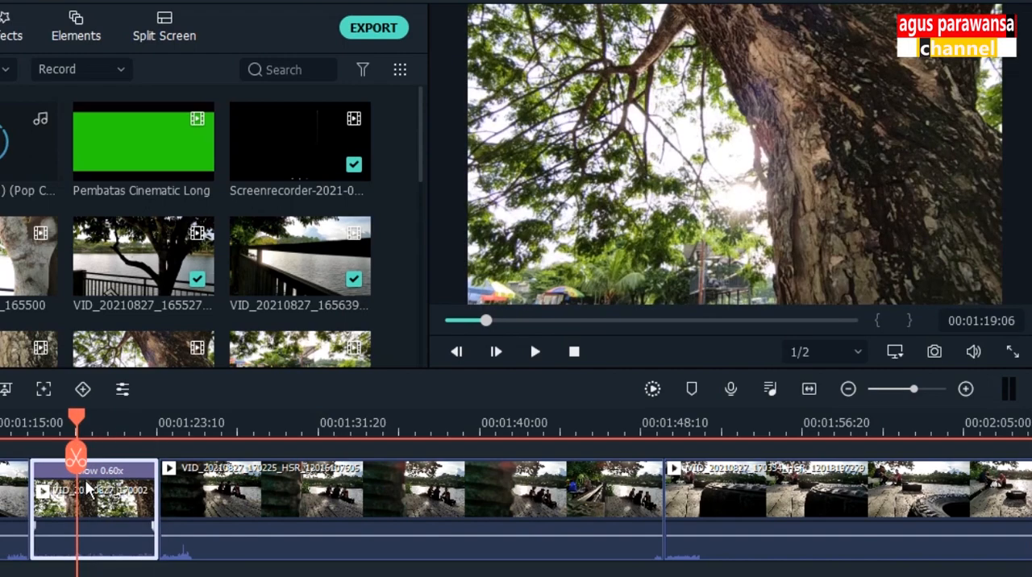
pyautogui.press('space')
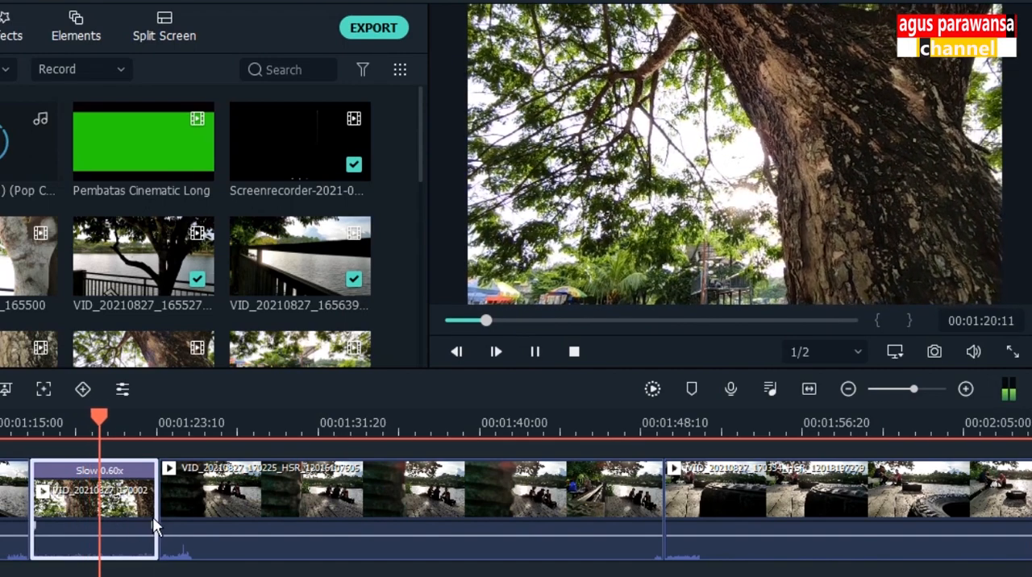
# Step: Preview the beginning of the following clip VID_20210827_170225 with the people sitting by the lake
pyautogui.click(180, 427)
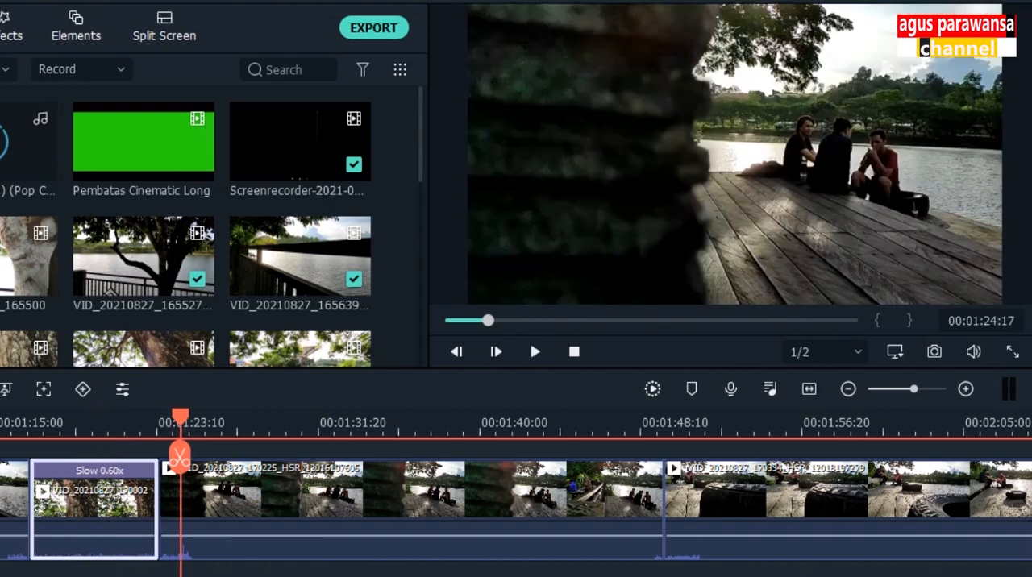
pyautogui.scroll(-3, 383, 428)
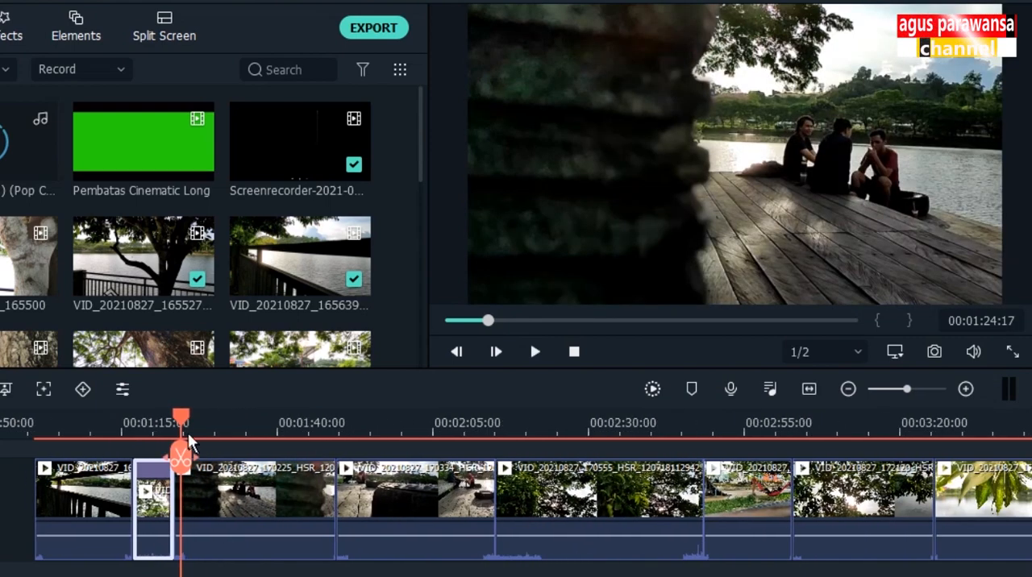
pyautogui.click(190, 423)
pyautogui.moveTo(190, 417); pyautogui.dragTo(194, 416)
pyautogui.press('space')
pyautogui.press('space')
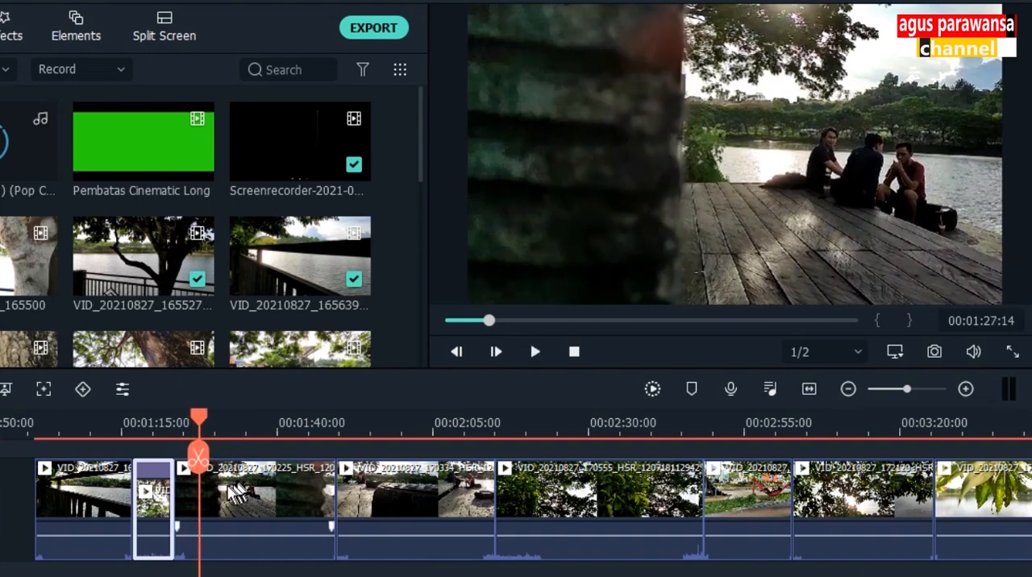
pyautogui.click(204, 497)
pyautogui.click(98, 499)
pyautogui.click(155, 503)
pyautogui.moveTo(100, 499); pyautogui.dragTo(174, 504)
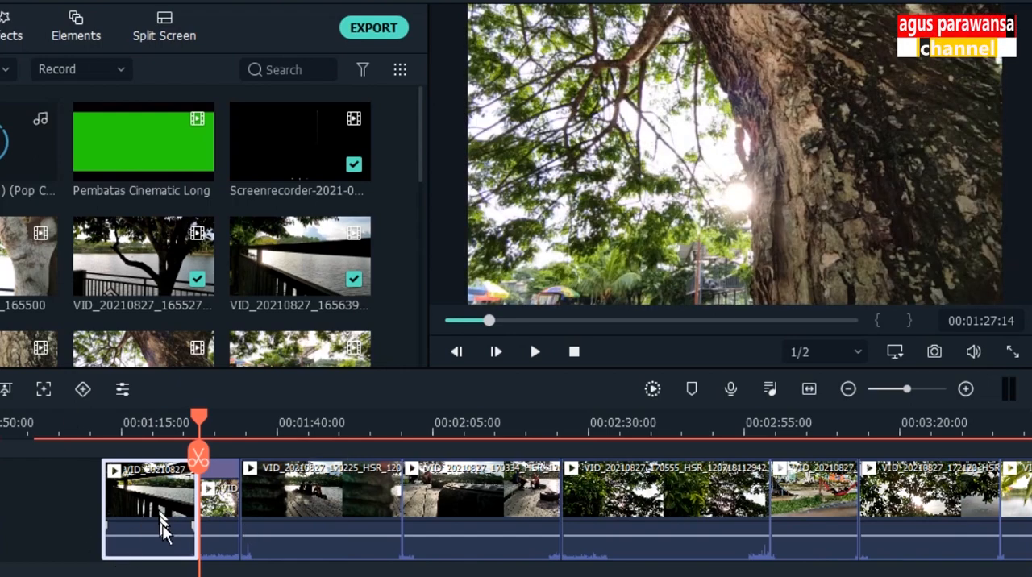
pyautogui.hotkey('ctrl', 'z')
# Step: Place the Pembatas Cinematic Long template on video track 2, starting at the beginning of the lake railing clip
pyautogui.moveTo(845, 424); pyautogui.dragTo(506, 426)
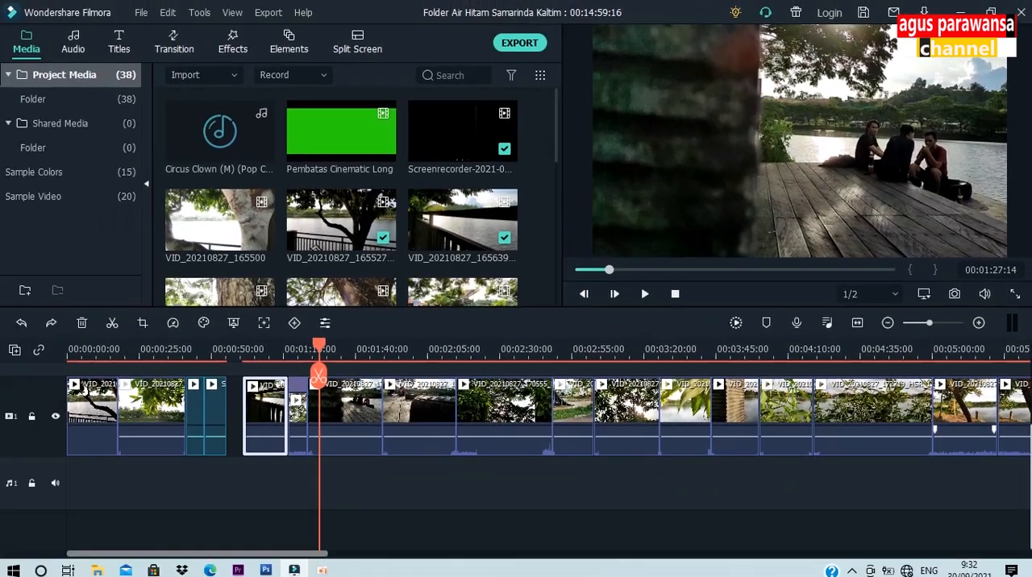
pyautogui.moveTo(1029, 476); pyautogui.dragTo(1022, 432)
pyautogui.click(335, 139)
pyautogui.moveTo(339, 250); pyautogui.dragTo(256, 433)
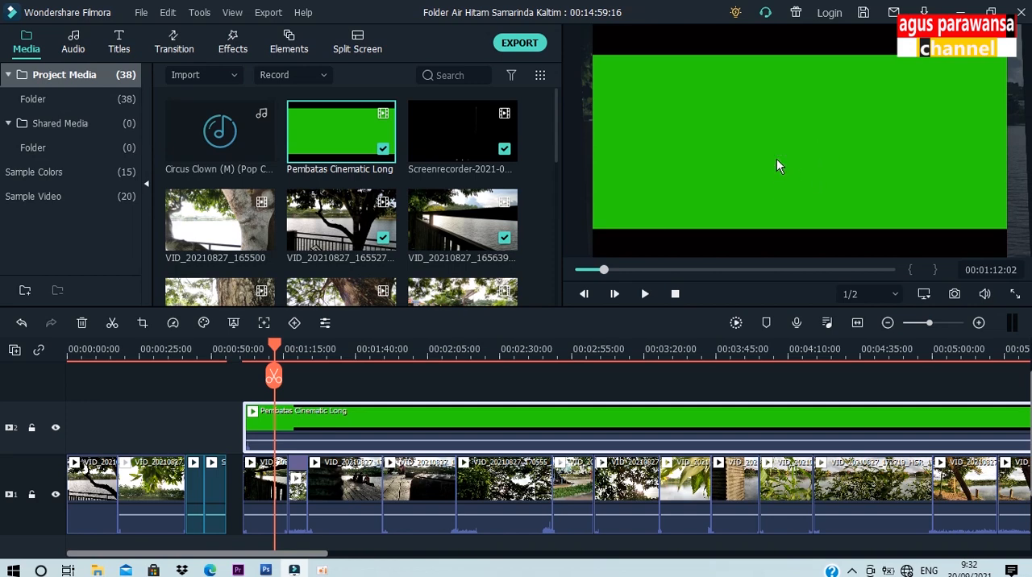
# Step: Play the opening of the Pembatas Cinematic Long overlay and examine how its black bars move over the green area
pyautogui.moveTo(283, 350); pyautogui.dragTo(245, 349)
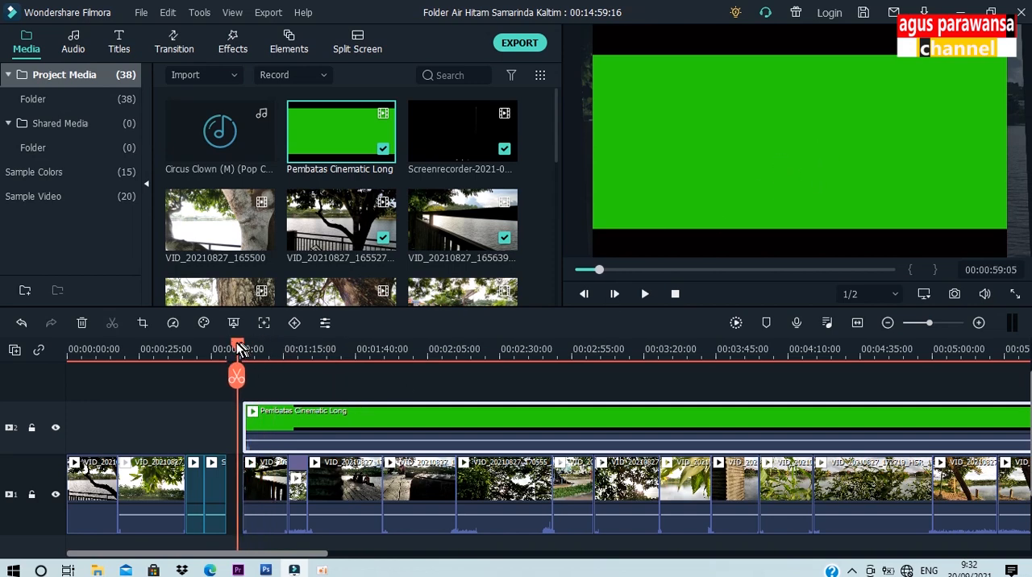
pyautogui.press('space')
pyautogui.press('space')
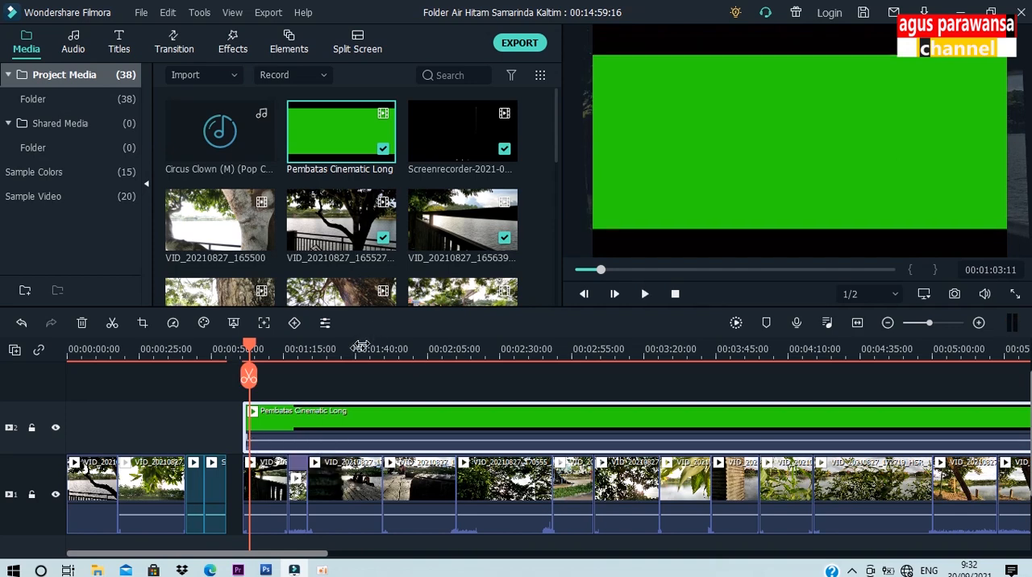
pyautogui.moveTo(383, 352); pyautogui.dragTo(606, 345)
pyautogui.moveTo(251, 351); pyautogui.dragTo(229, 350)
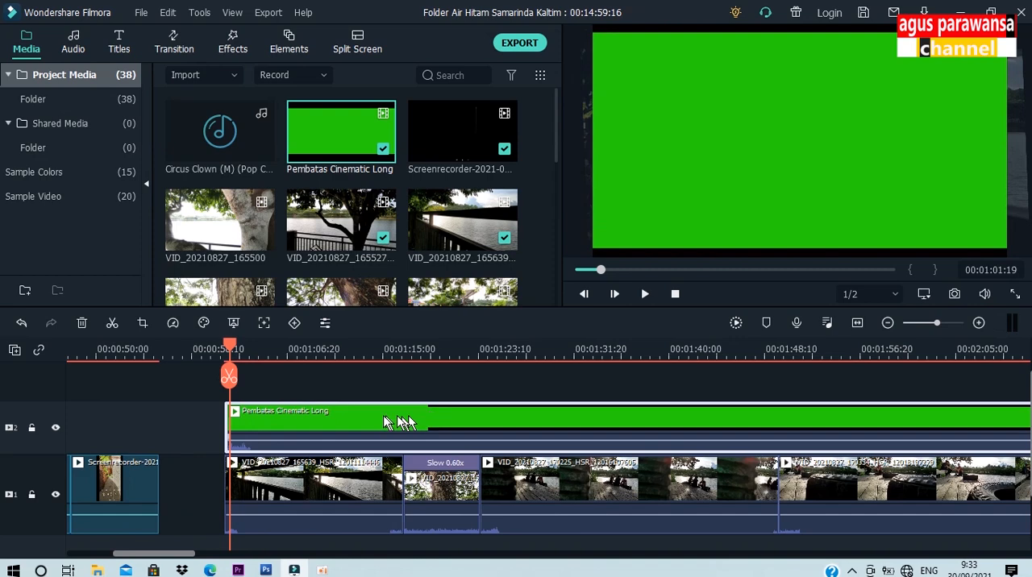
pyautogui.click(314, 352)
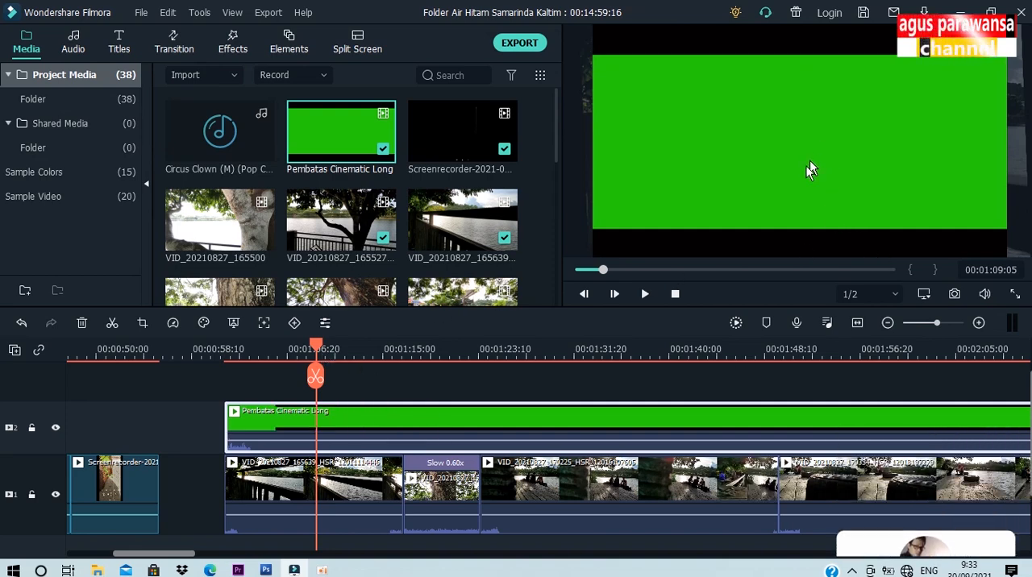
# Step: Scrub the overlay across the tree trunk and lake railing clips to examine the covered footage and the template's start
pyautogui.moveTo(315, 376); pyautogui.dragTo(428, 385)
pyautogui.click(449, 504)
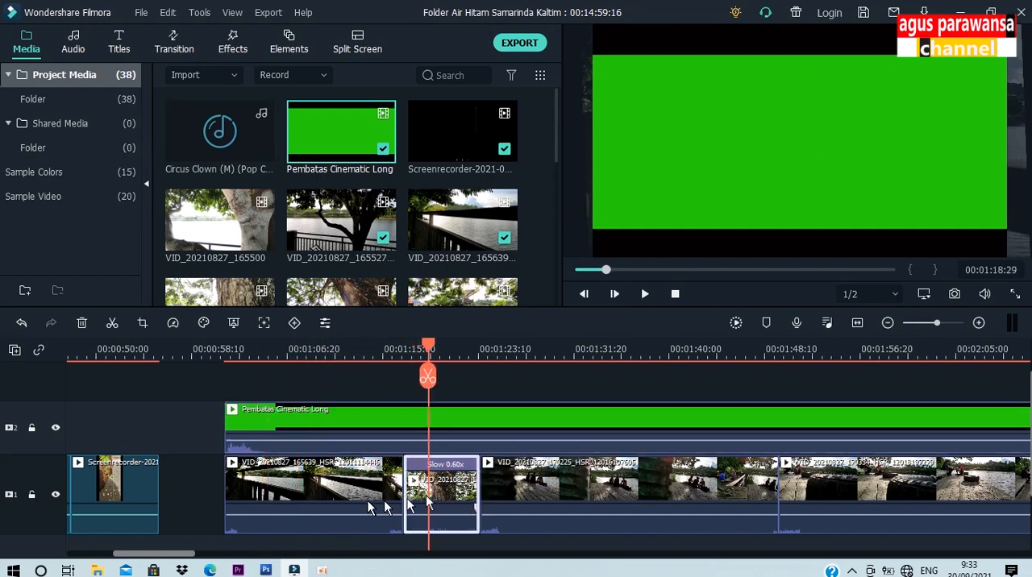
pyautogui.click(371, 503)
pyautogui.click(306, 374)
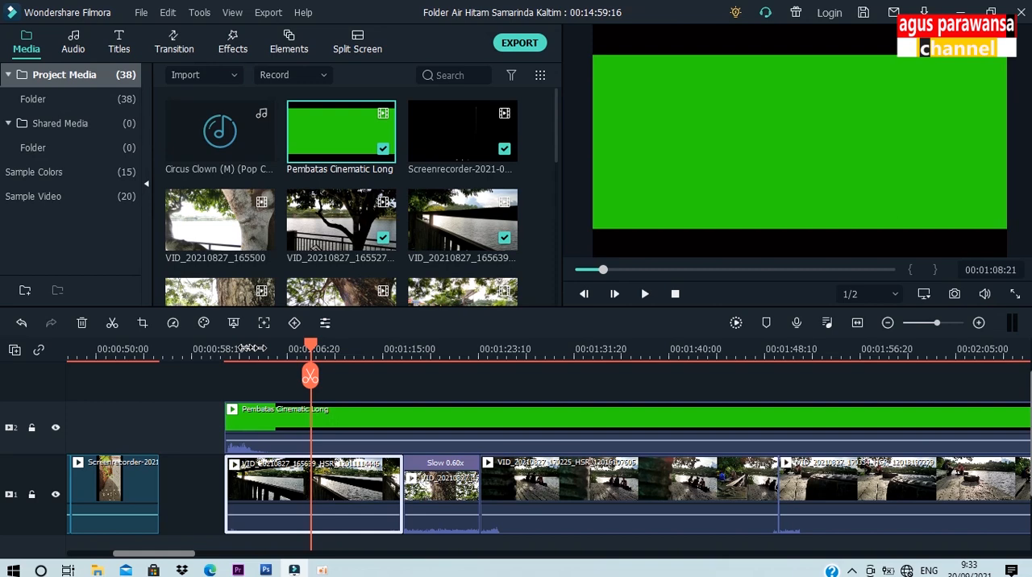
pyautogui.click(231, 347)
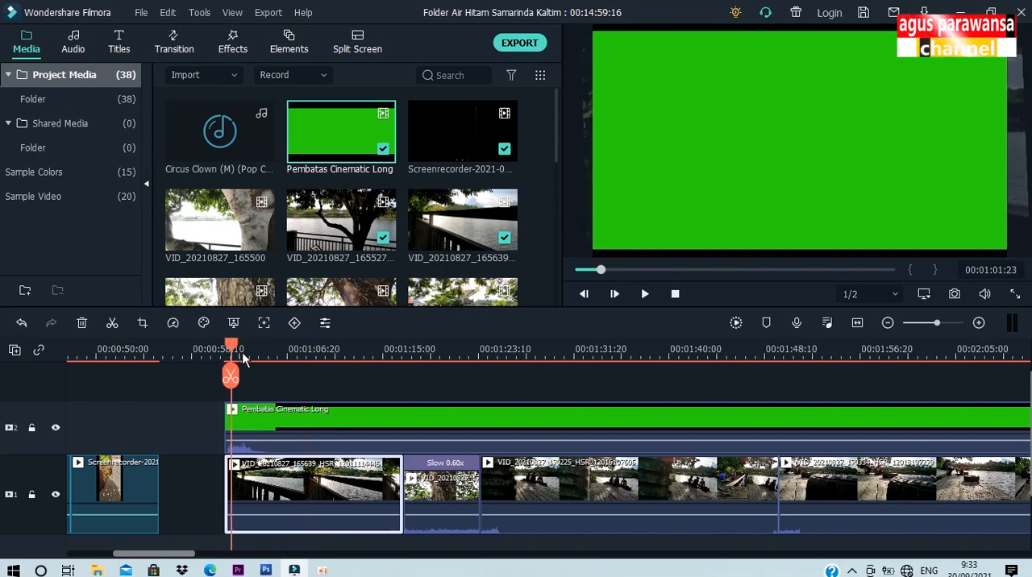
pyautogui.moveTo(233, 355); pyautogui.dragTo(260, 361)
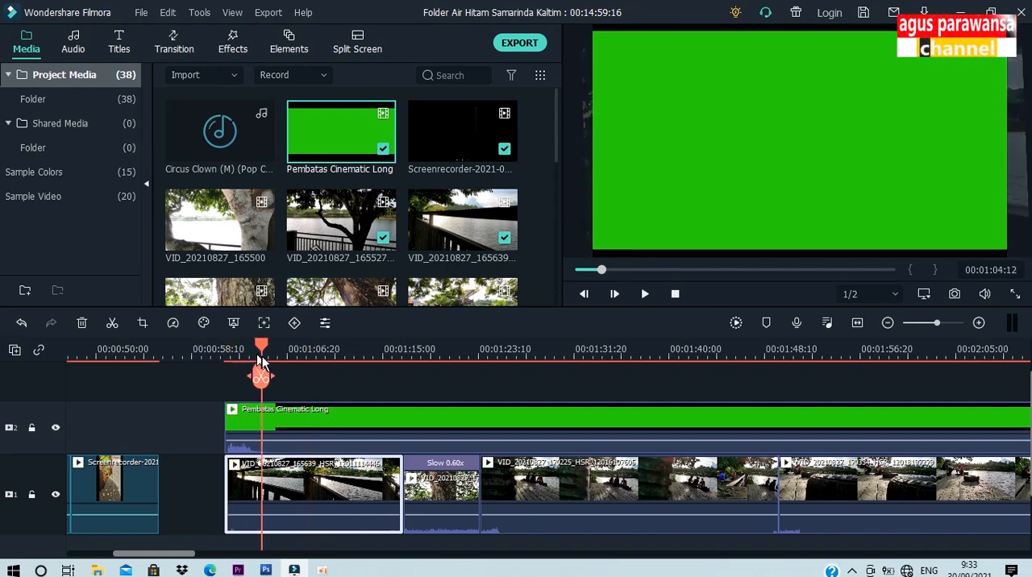
pyautogui.click(304, 416)
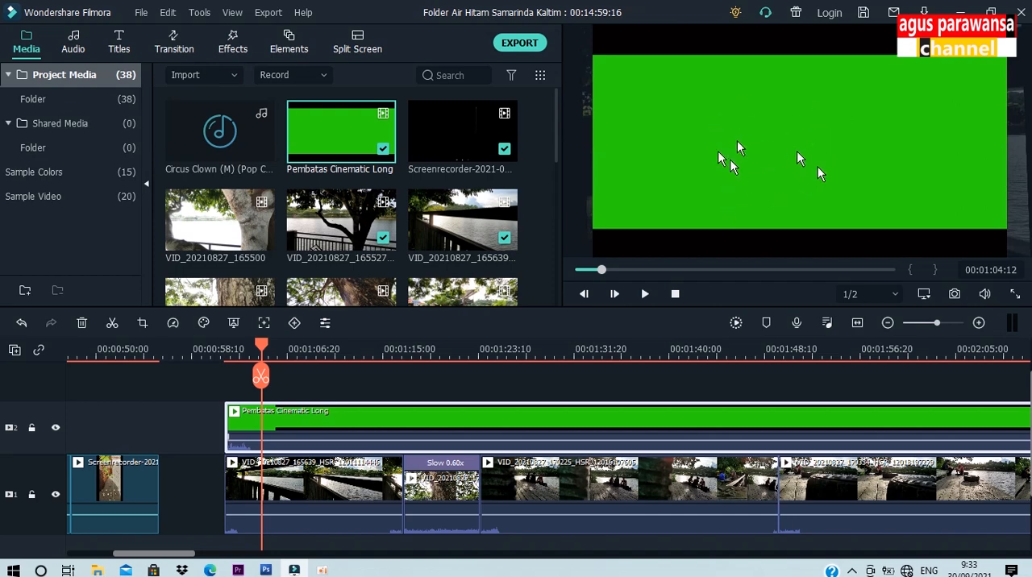
pyautogui.click(339, 492)
pyautogui.click(440, 500)
pyautogui.click(358, 504)
pyautogui.click(428, 496)
pyautogui.click(359, 496)
pyautogui.click(451, 491)
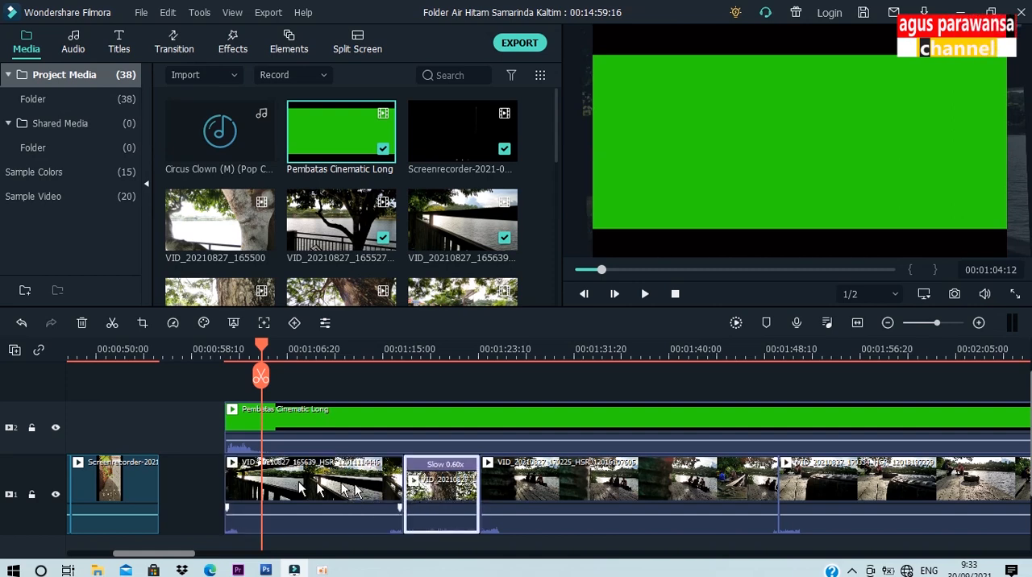
pyautogui.click(355, 494)
# Step: Enable Chroma Key on the Pembatas Cinematic Long clip on video track 2
pyautogui.click(349, 427)
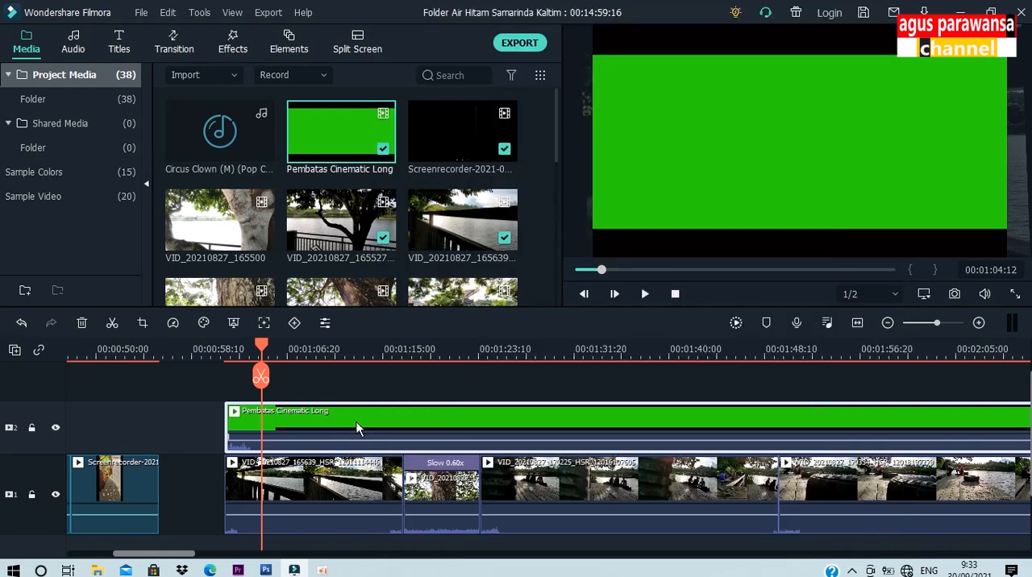
pyautogui.doubleClick(357, 427)
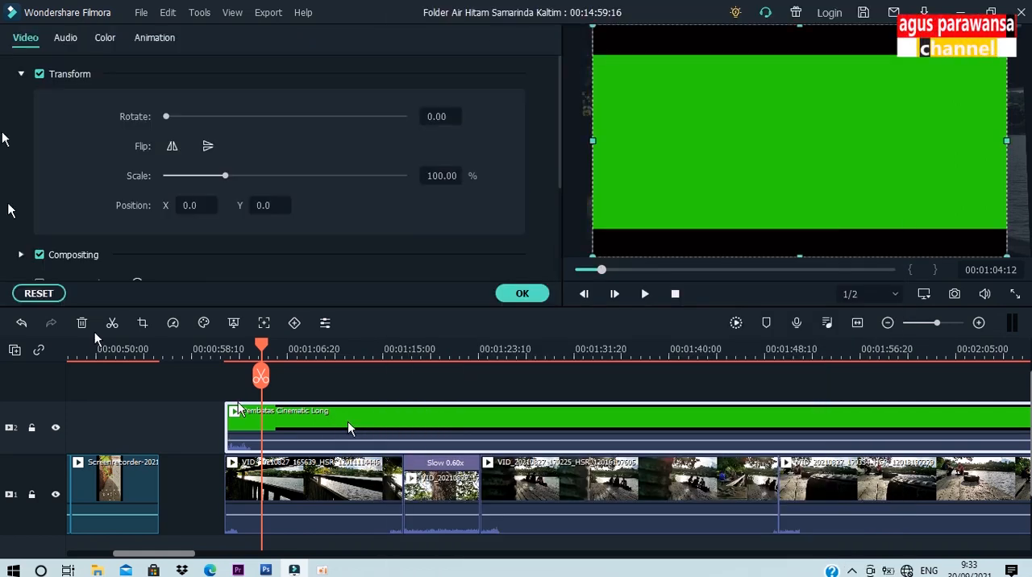
pyautogui.click(21, 75)
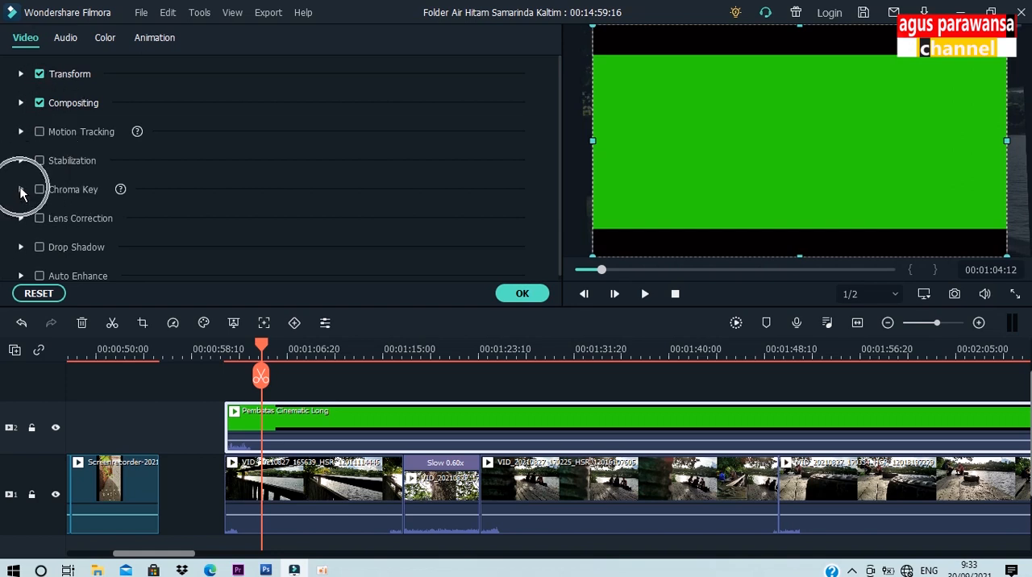
pyautogui.click(21, 191)
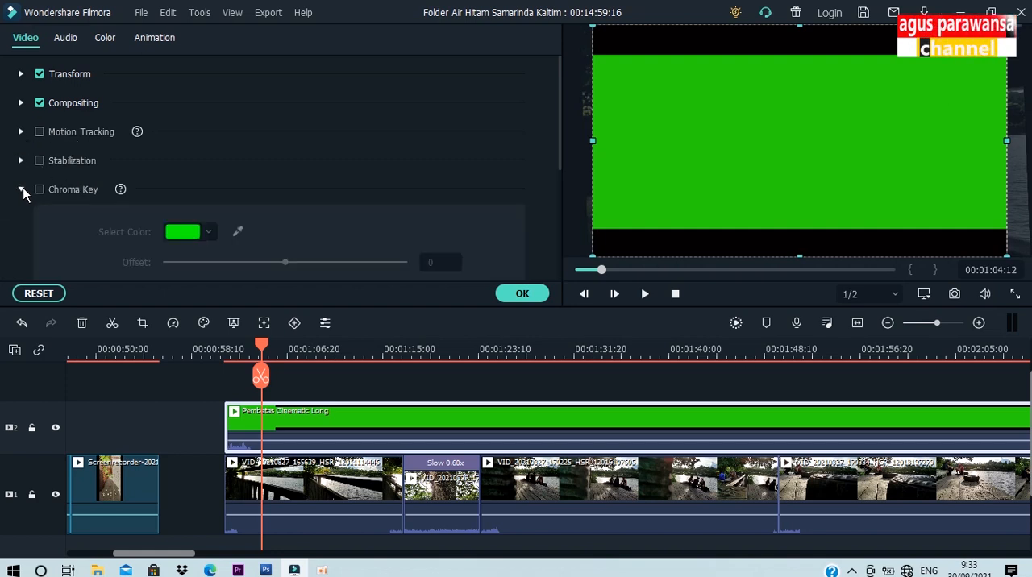
pyautogui.click(39, 190)
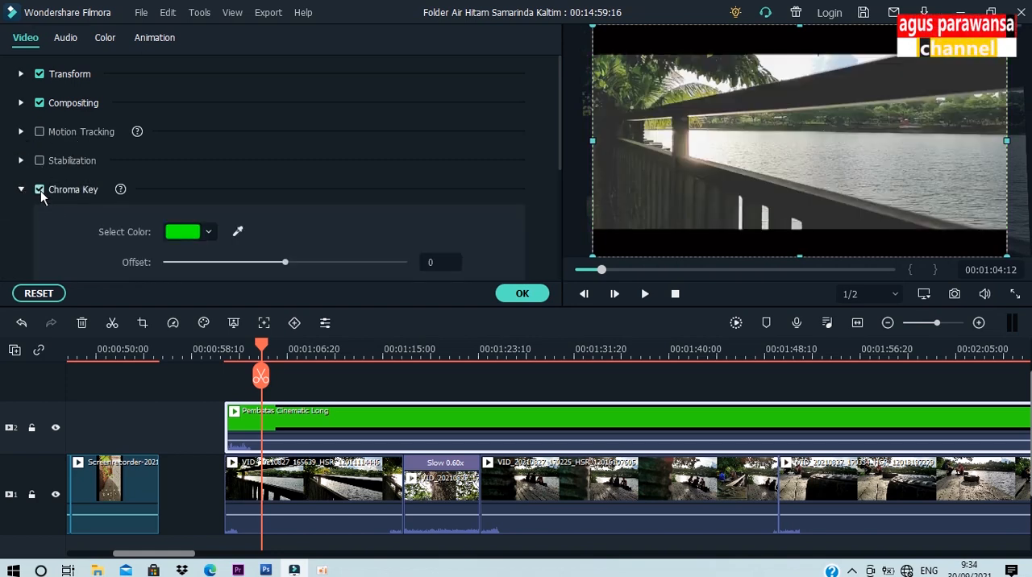
# Step: Sample the template's own green as the chroma key colour, set the offset to 2 and apply the settings
pyautogui.click(239, 233)
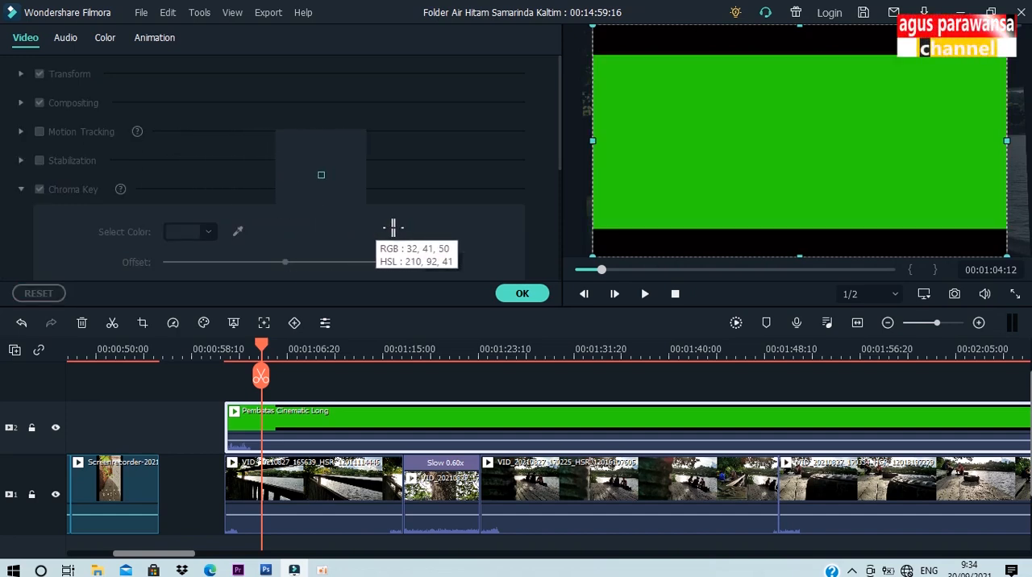
pyautogui.click(759, 164)
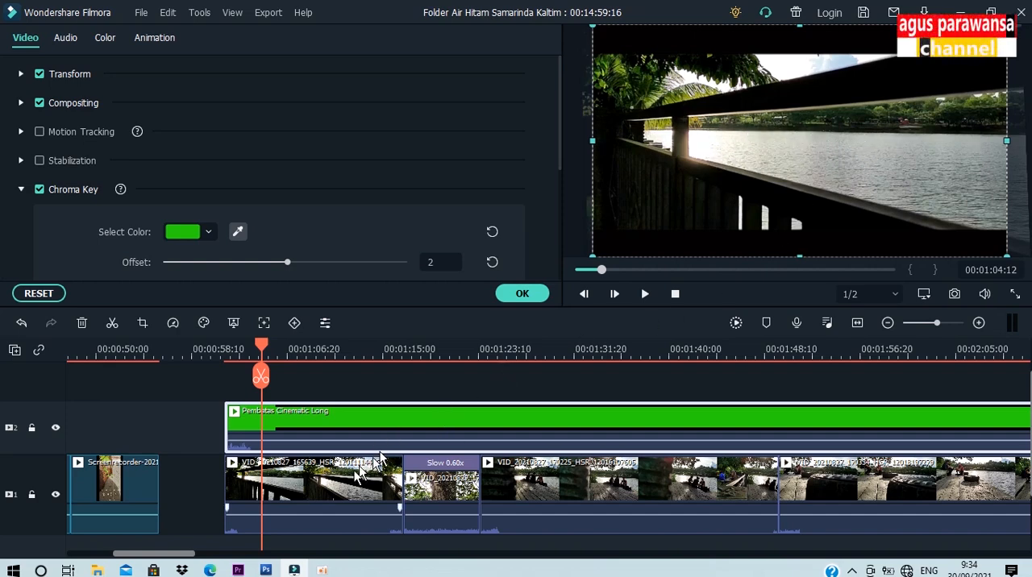
pyautogui.click(315, 496)
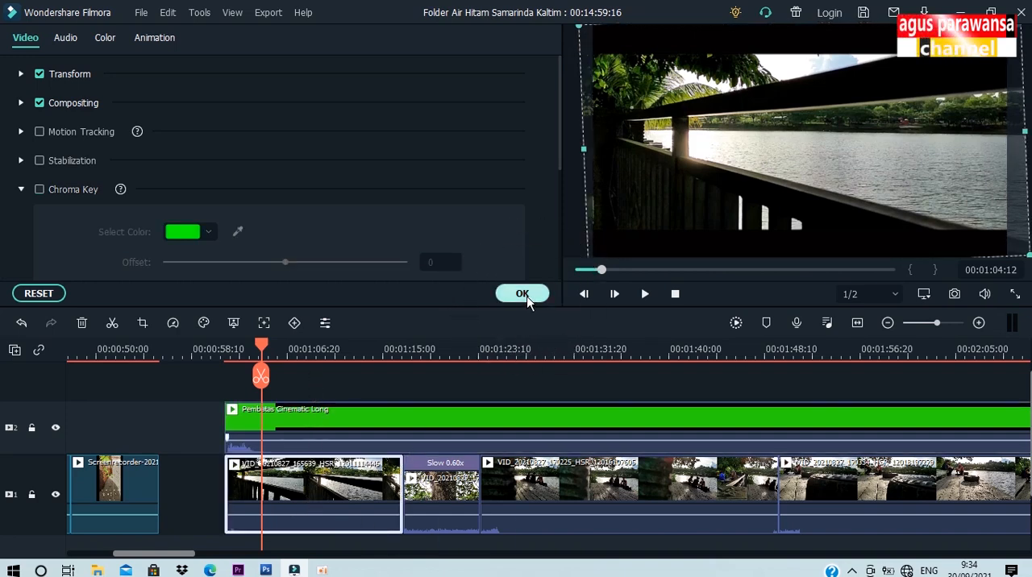
pyautogui.click(526, 297)
# Step: Play back the lake railing and slowed tree trunk clips to check the keyed cinematic bars over each
pyautogui.moveTo(262, 348); pyautogui.dragTo(225, 346)
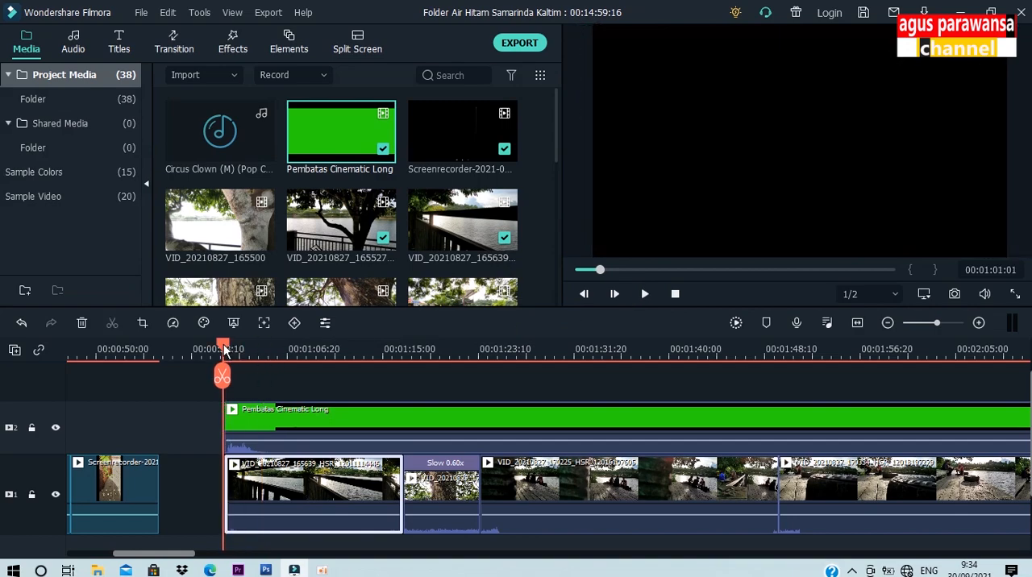
pyautogui.press('space')
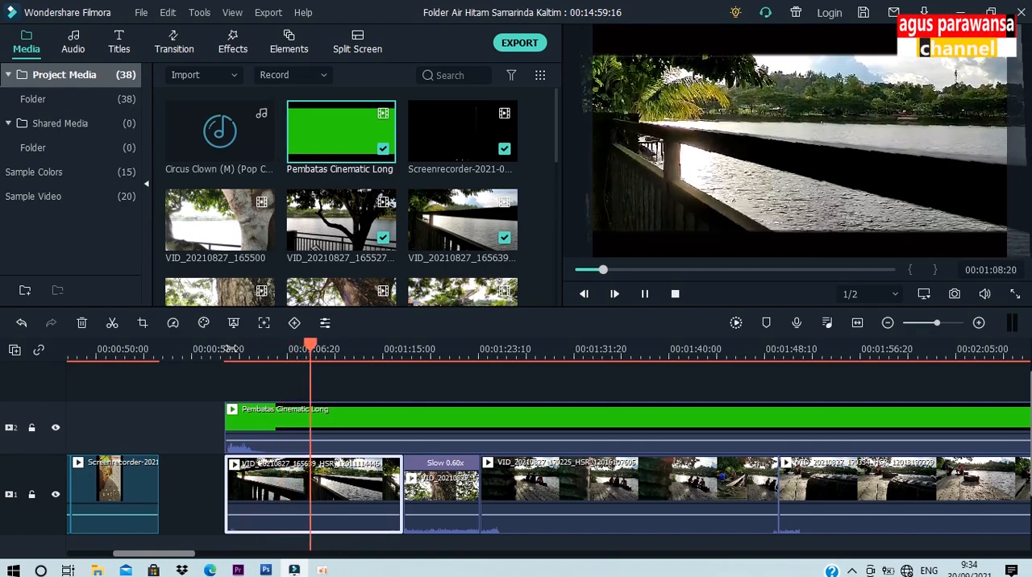
pyautogui.press('space')
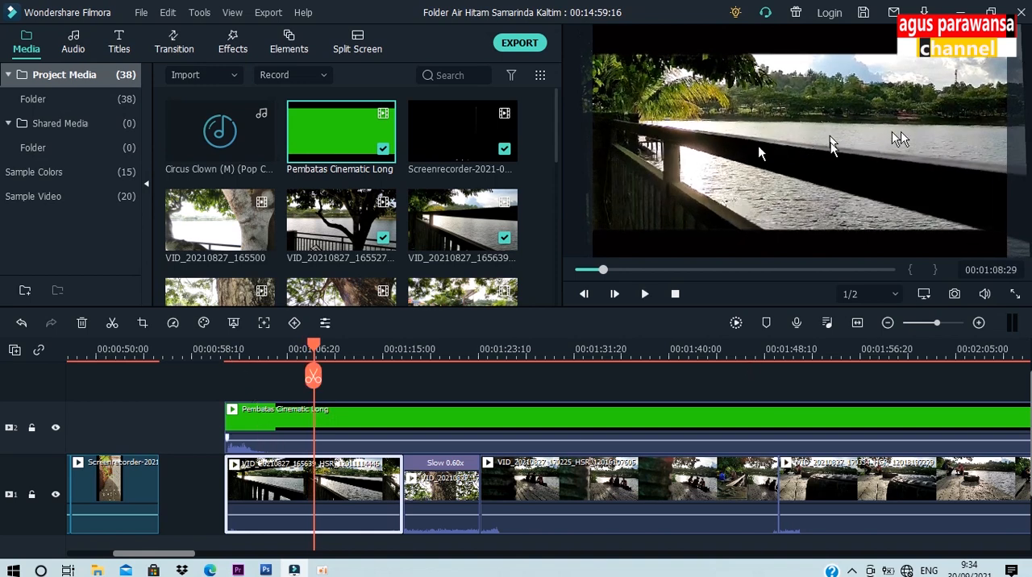
pyautogui.click(432, 349)
pyautogui.click(451, 504)
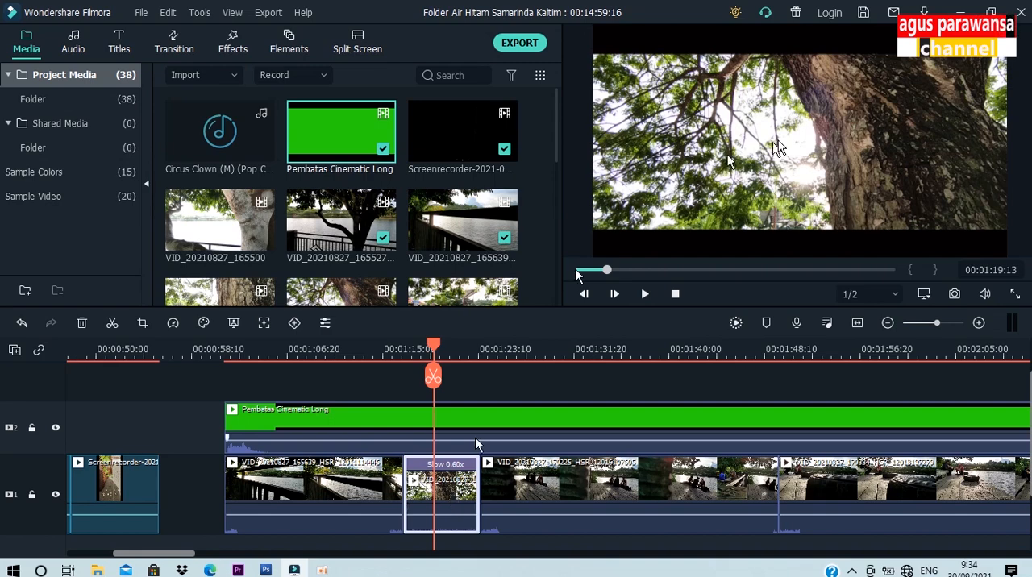
pyautogui.moveTo(432, 349); pyautogui.dragTo(413, 350)
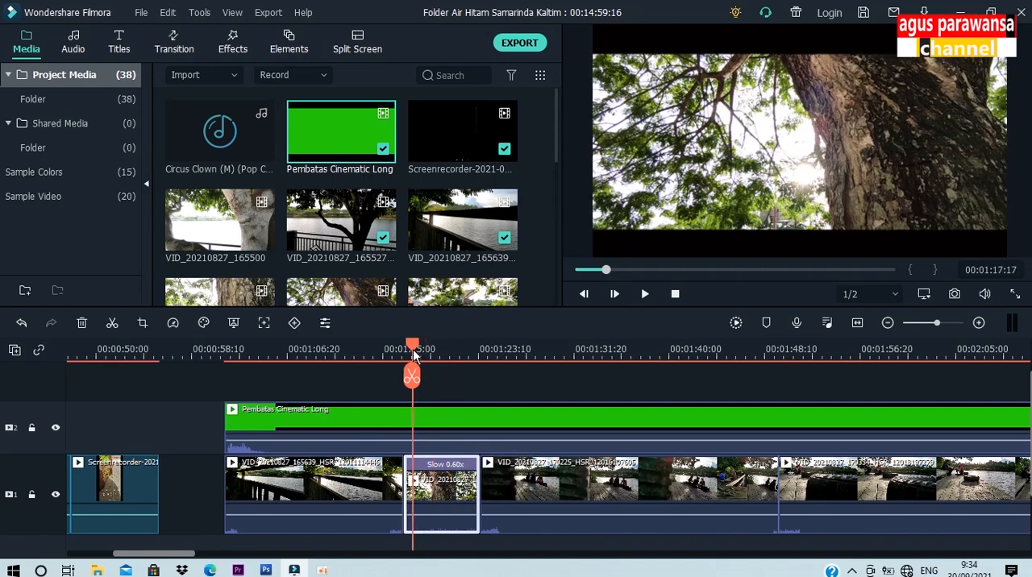
pyautogui.press('space')
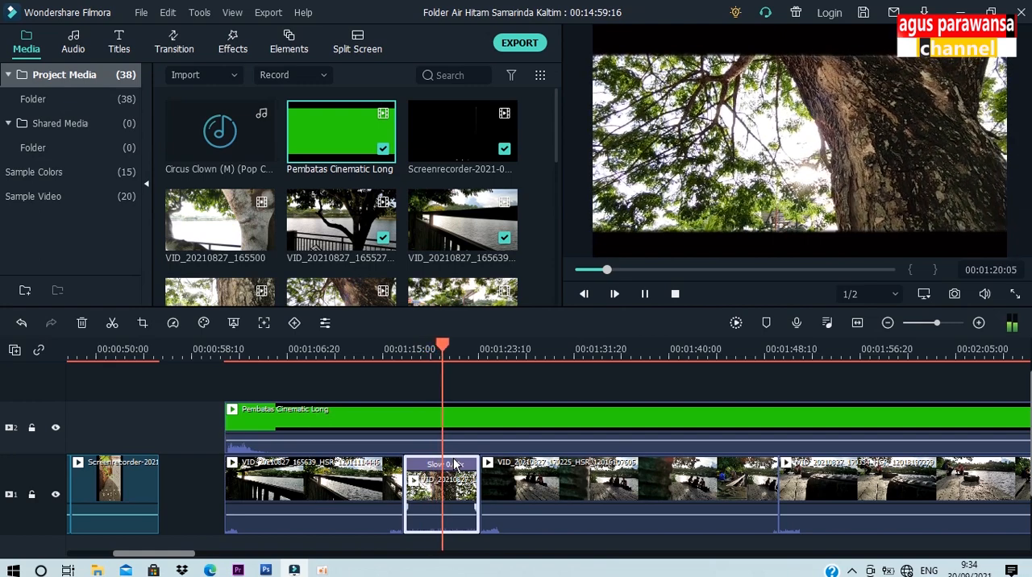
pyautogui.press('space')
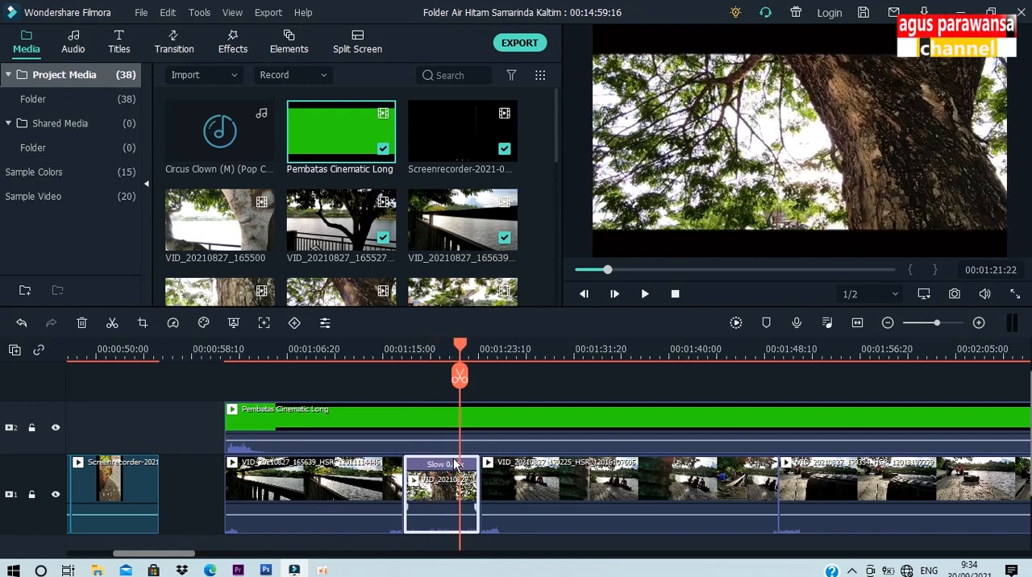
# Step: Apply the Batman 3D LUT to the lake railing clip VID_20210827_165639 and confirm the colour settings
pyautogui.moveTo(460, 352); pyautogui.dragTo(309, 355)
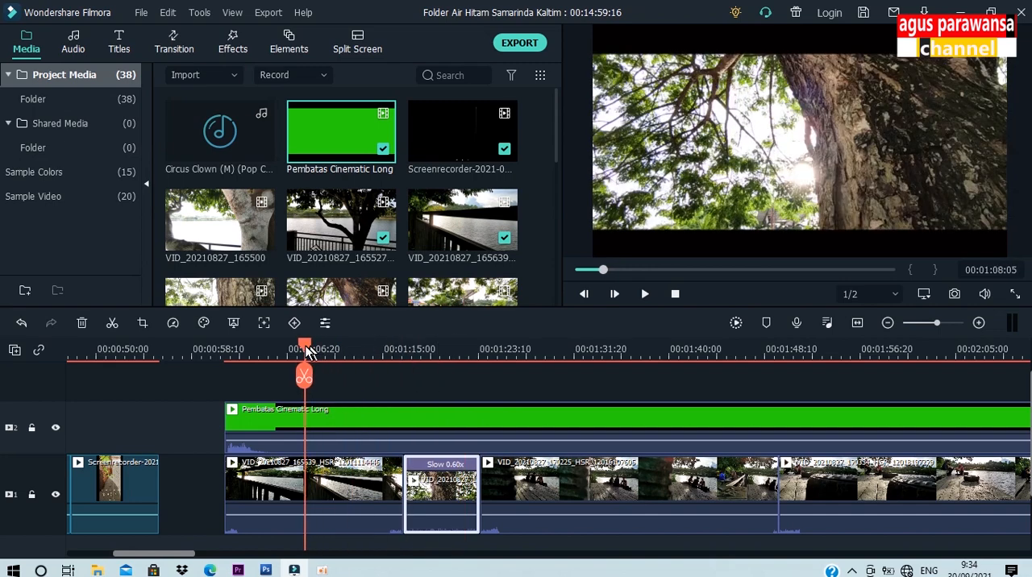
pyautogui.click(335, 493)
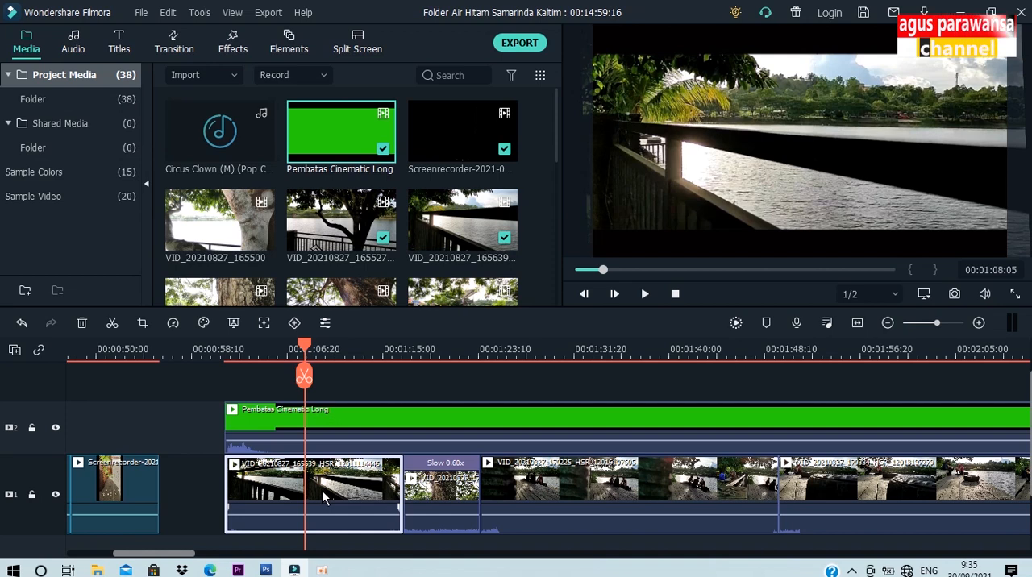
pyautogui.moveTo(306, 351); pyautogui.dragTo(268, 348)
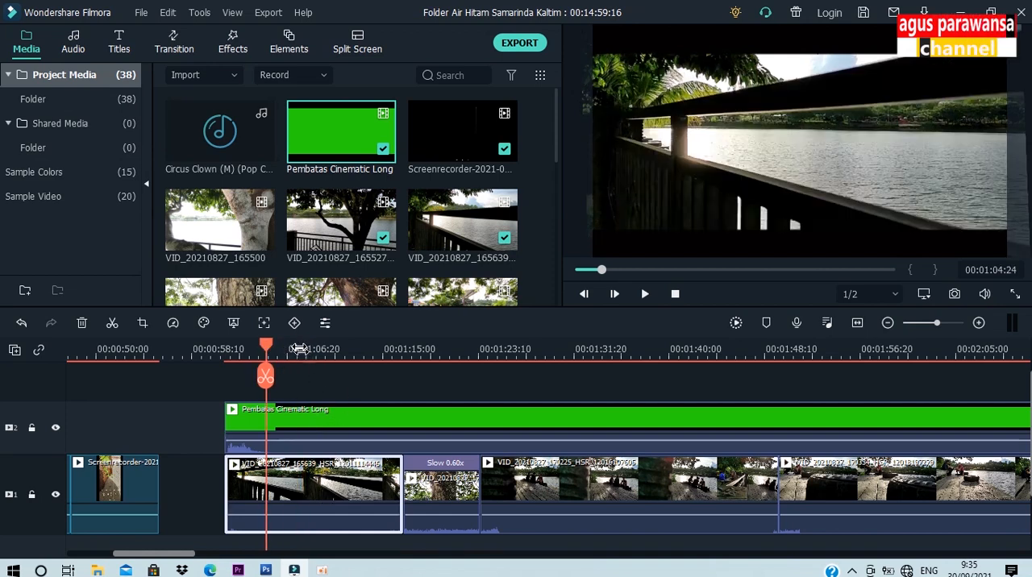
pyautogui.click(299, 349)
pyautogui.click(311, 351)
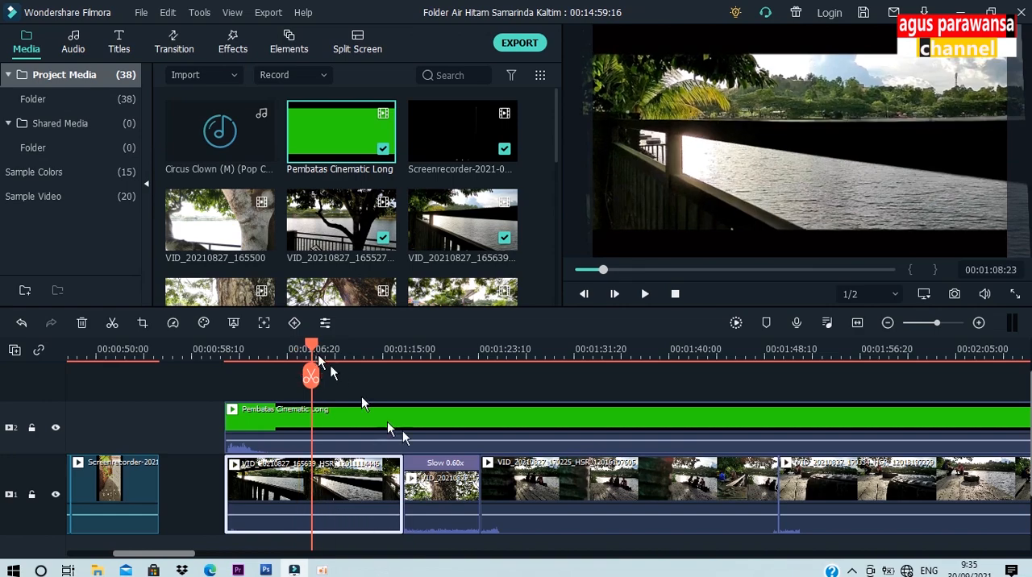
pyautogui.doubleClick(351, 482)
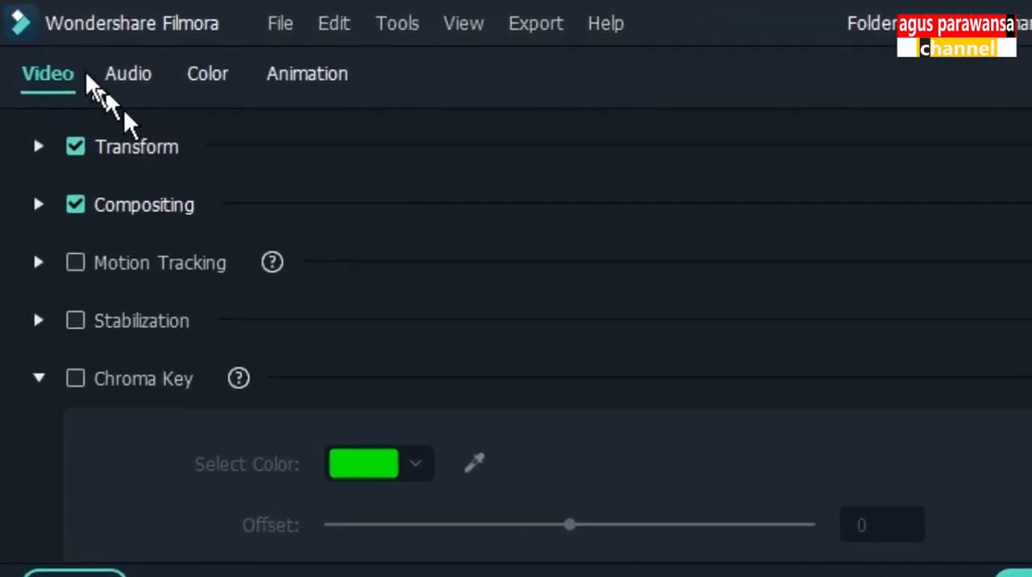
pyautogui.click(218, 85)
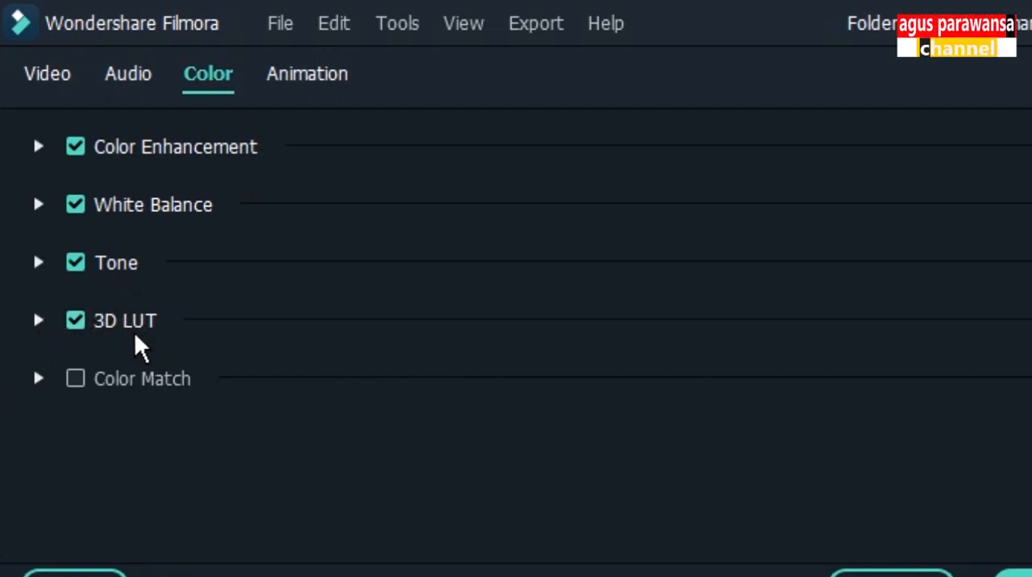
pyautogui.click(38, 321)
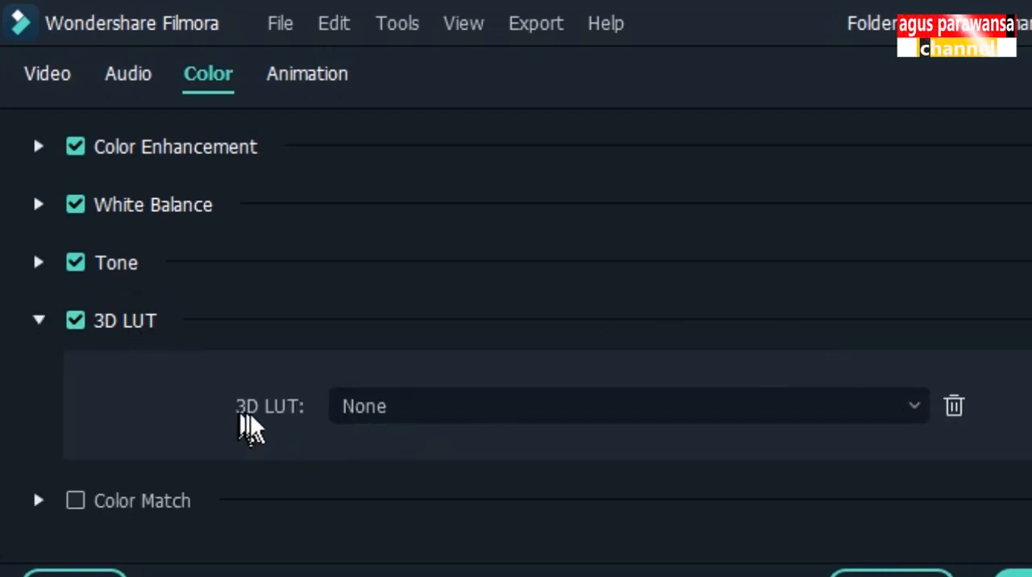
pyautogui.click(404, 415)
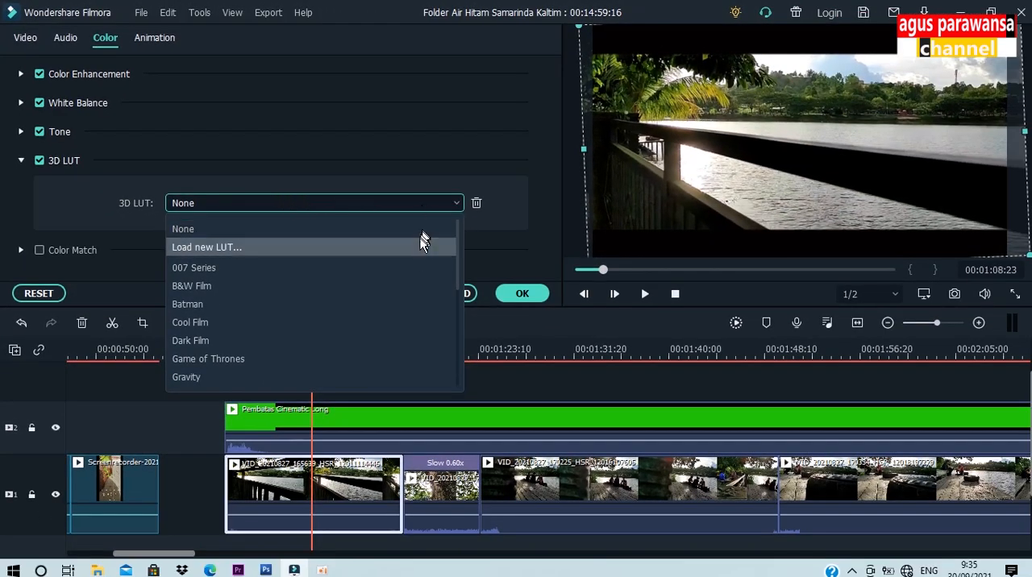
pyautogui.click(427, 305)
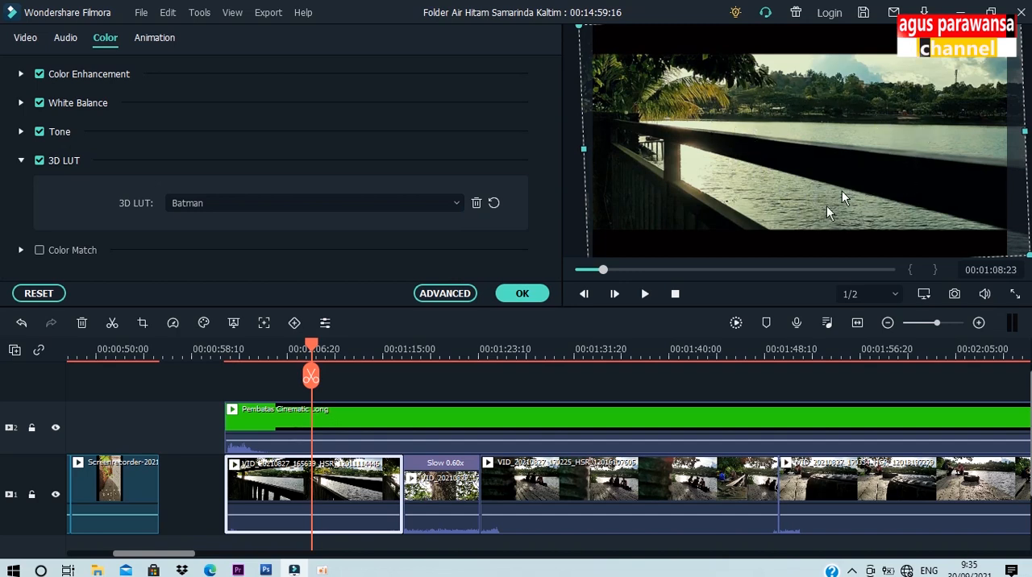
pyautogui.click(523, 293)
# Step: Apply the Batman 3D LUT to the slowed tree trunk clip and confirm the colour settings
pyautogui.click(454, 487)
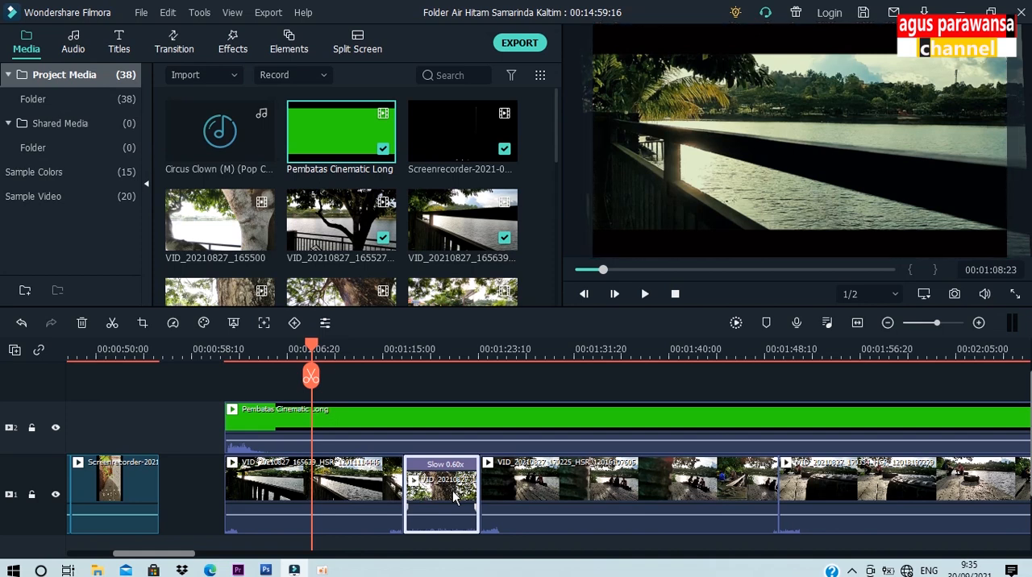
pyautogui.doubleClick(453, 497)
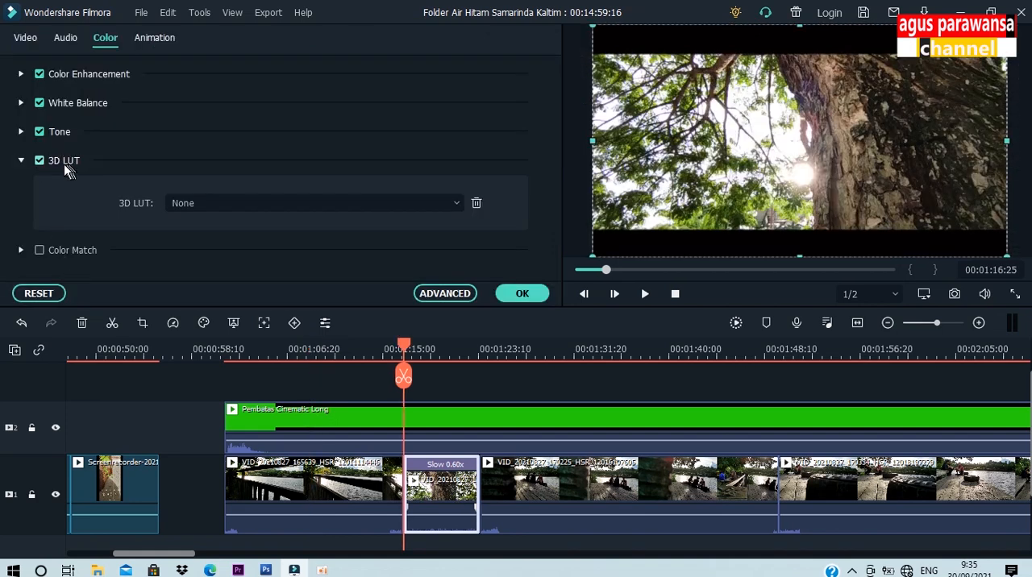
pyautogui.click(456, 203)
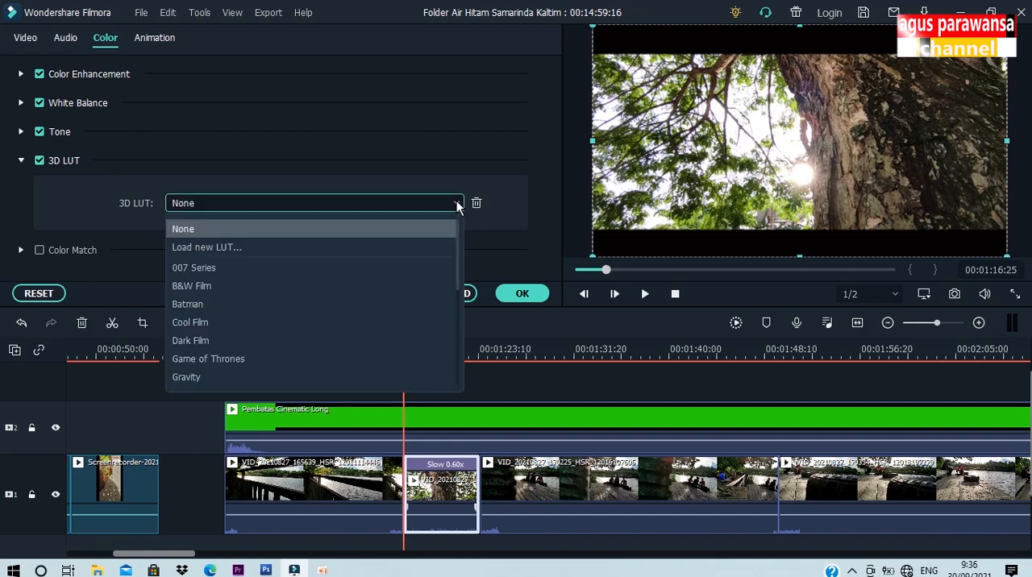
pyautogui.click(425, 304)
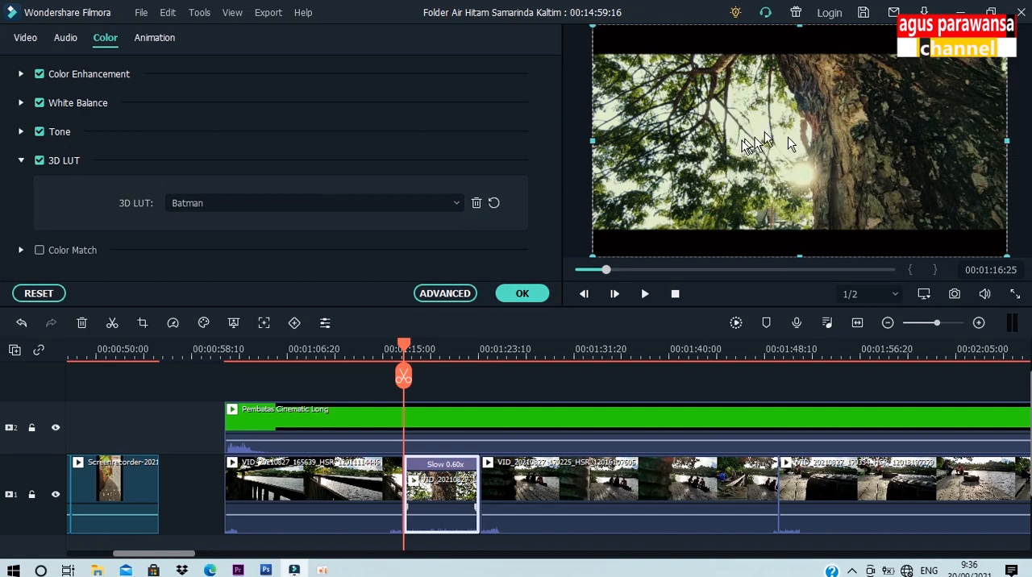
pyautogui.click(531, 296)
# Step: Review the graded lake railing and tree trunk clips, the cinema bar overlay and the remaining footage along the timeline
pyautogui.click(437, 348)
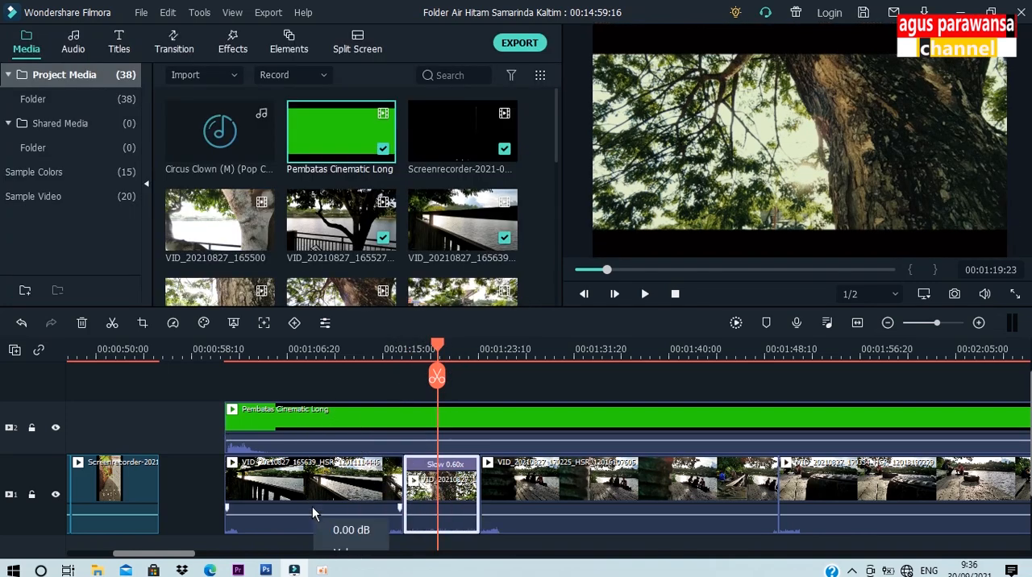
pyautogui.click(307, 484)
pyautogui.click(353, 352)
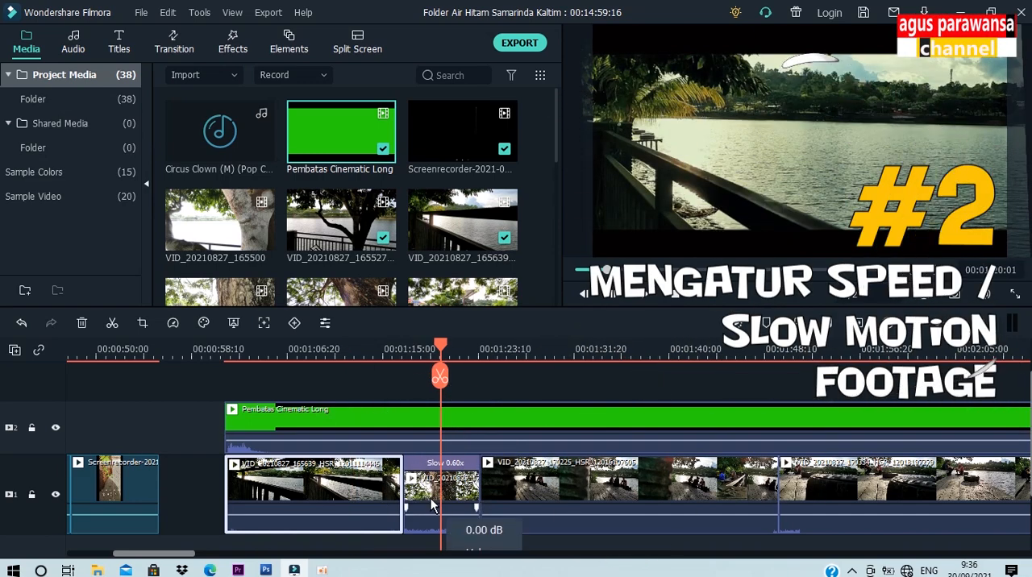
pyautogui.click(439, 496)
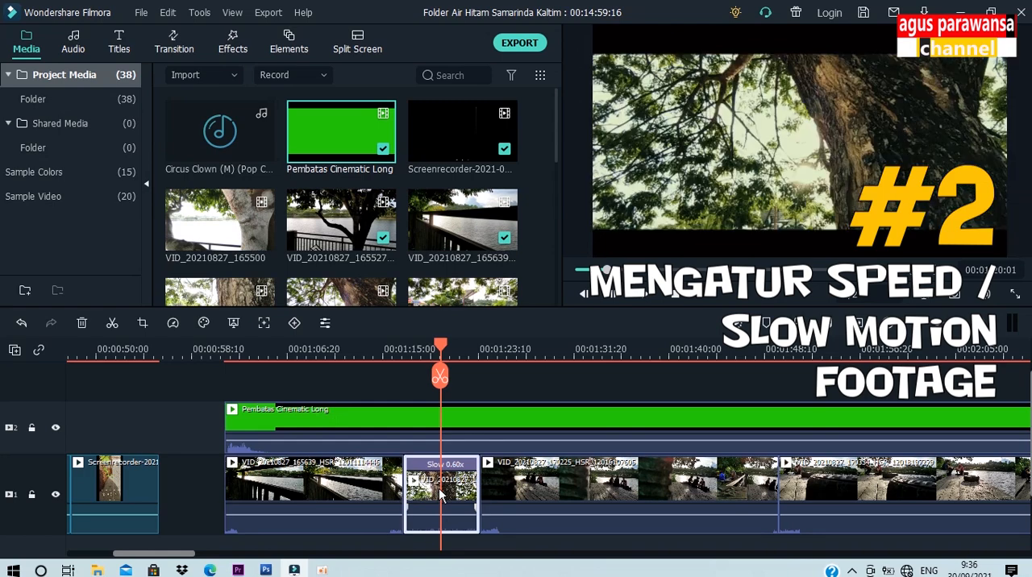
pyautogui.click(365, 416)
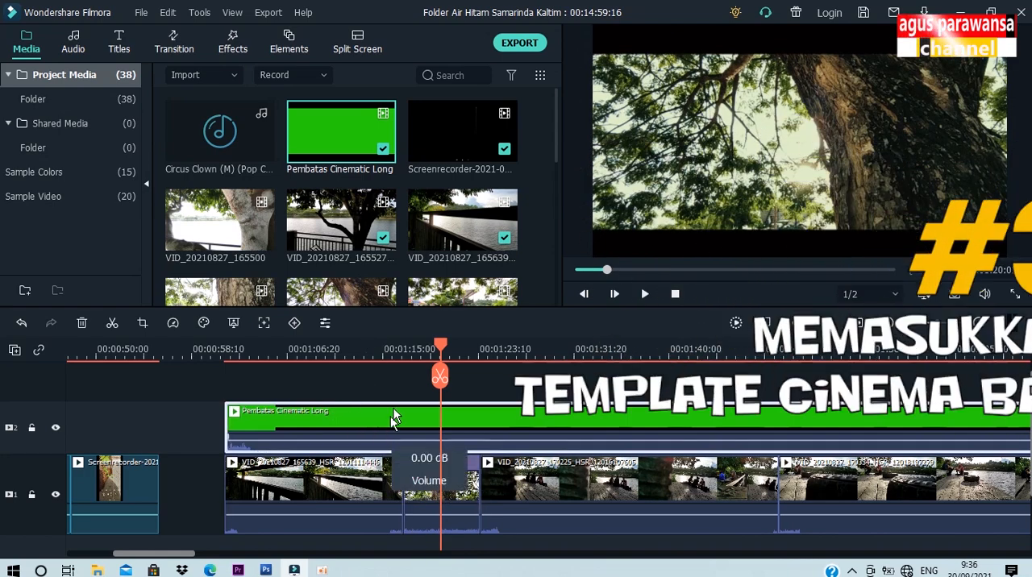
pyautogui.click(452, 512)
pyautogui.click(369, 495)
pyautogui.click(443, 498)
pyautogui.click(371, 502)
pyautogui.click(409, 498)
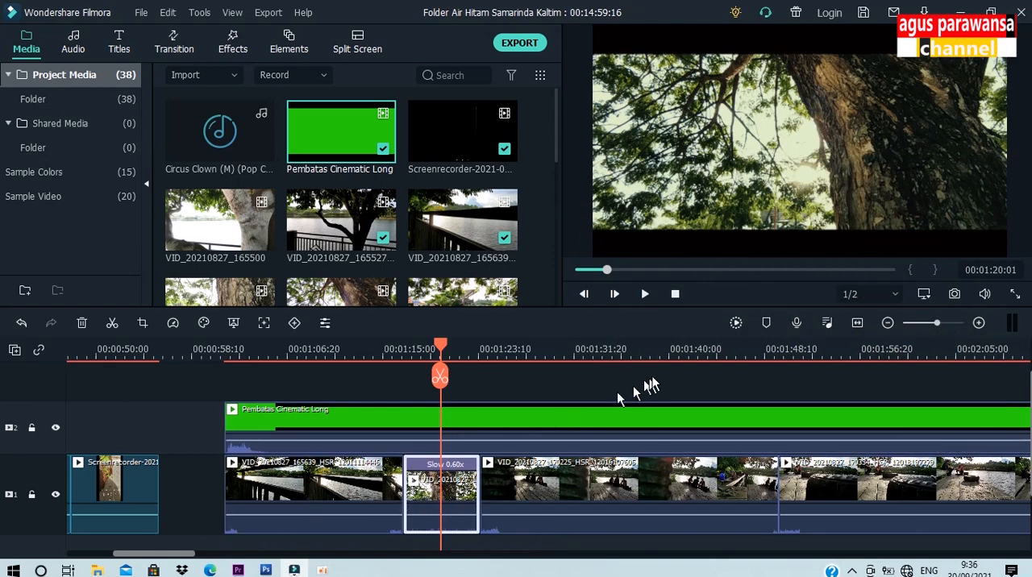
pyautogui.moveTo(685, 352); pyautogui.dragTo(229, 373)
pyautogui.moveTo(538, 360); pyautogui.dragTo(305, 363)
pyautogui.click(706, 356)
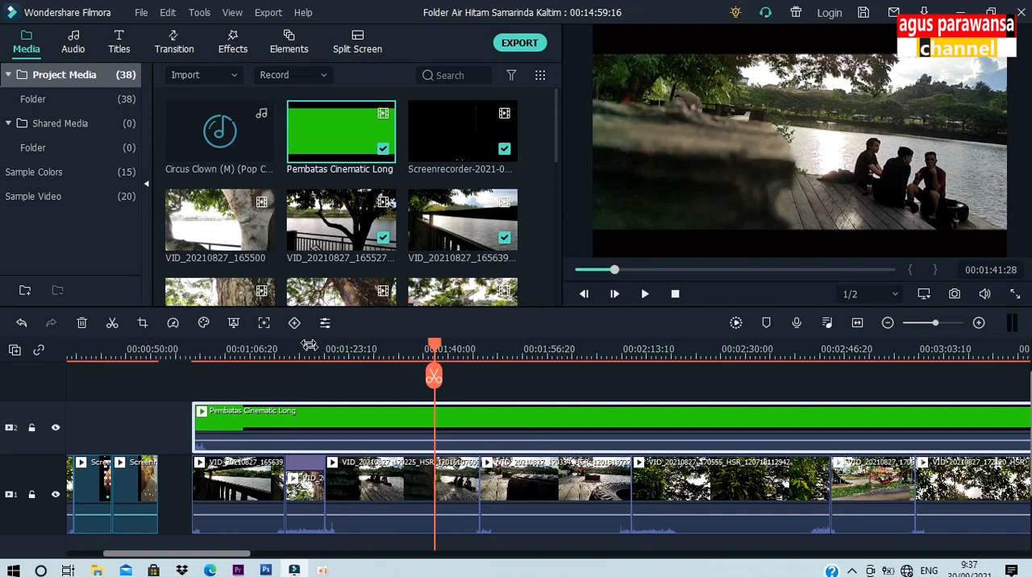
pyautogui.moveTo(433, 377); pyautogui.dragTo(307, 376)
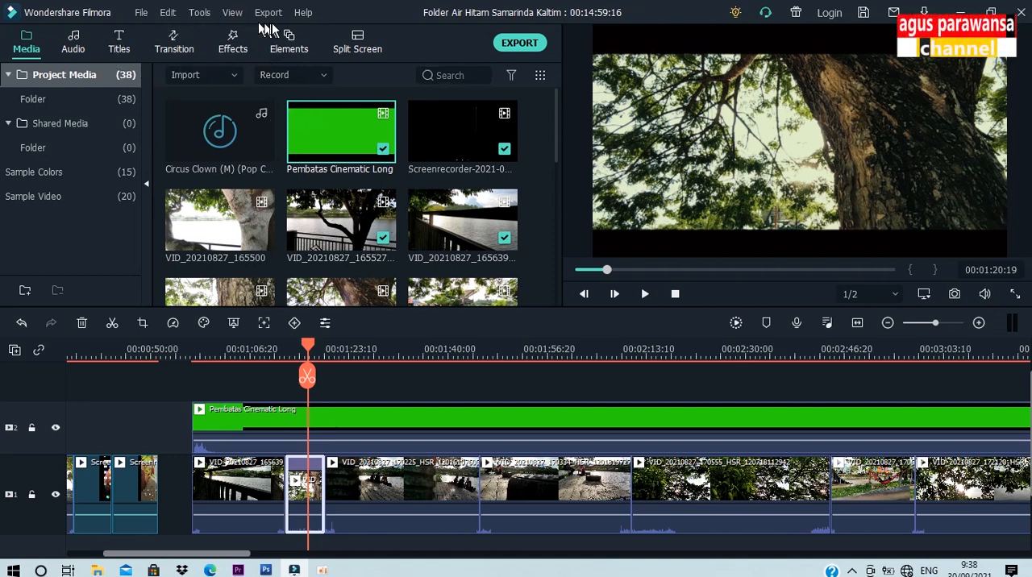
# Step: Browse the included music in the audio library and preview the Flow Free track
pyautogui.click(78, 50)
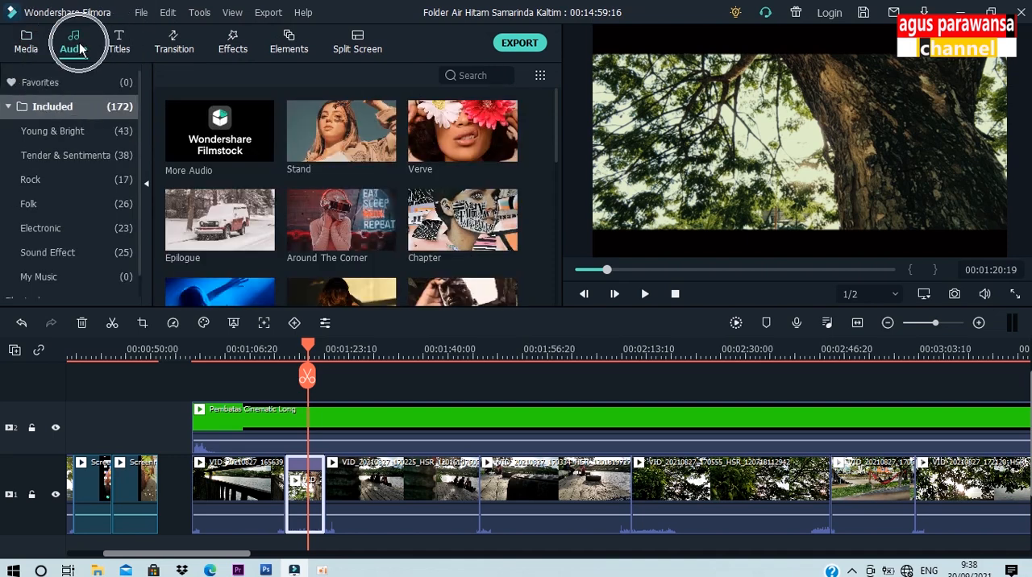
pyautogui.scroll(-1, 556, 133)
pyautogui.moveTo(556, 133); pyautogui.dragTo(552, 190)
pyautogui.click(349, 227)
pyautogui.click(646, 295)
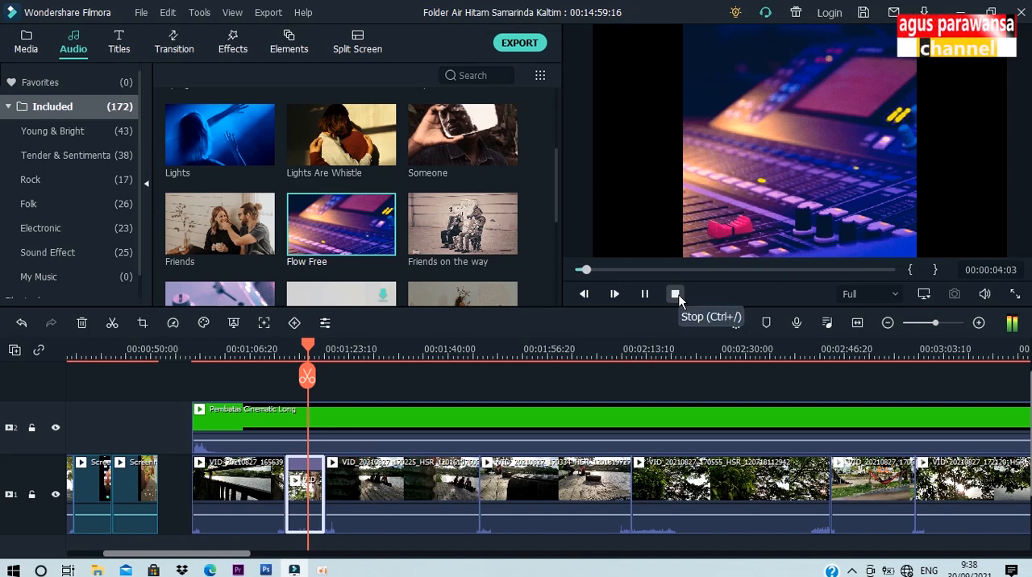
pyautogui.click(676, 294)
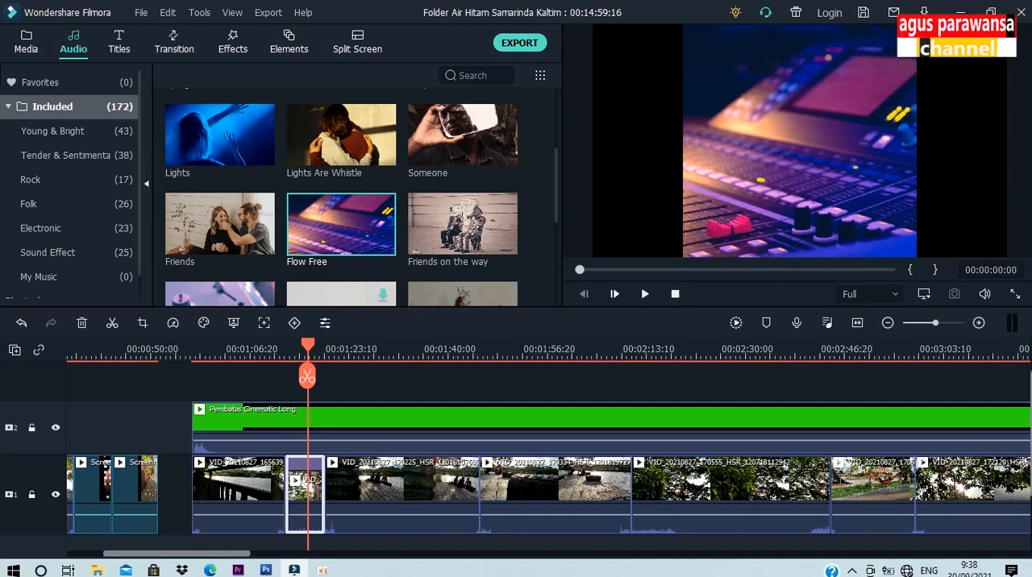
# Step: Add Flow Free to audio track 1 at the start of the lake railing clip and play it back
pyautogui.scroll(-3, 456, 348)
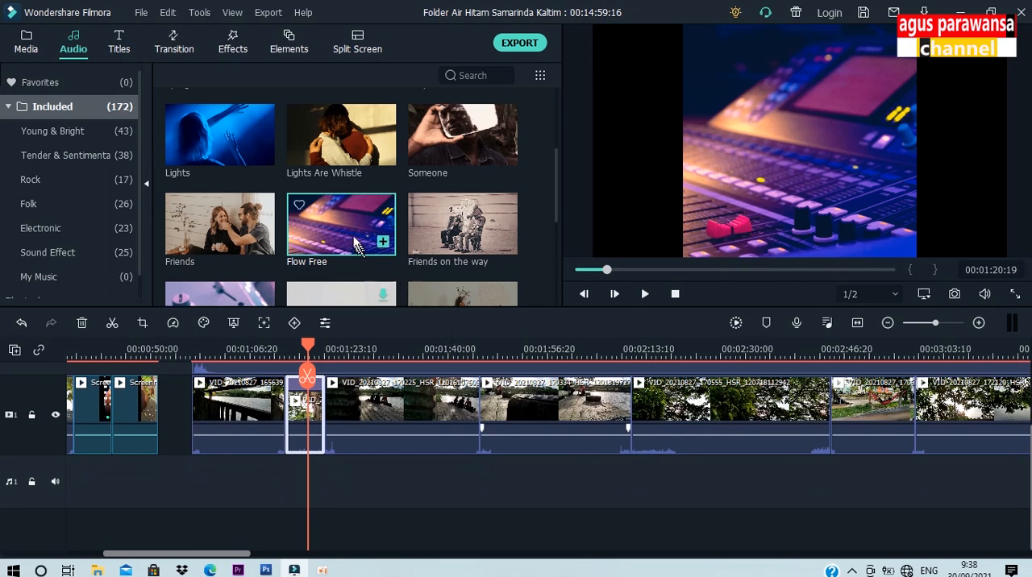
pyautogui.moveTo(355, 232); pyautogui.dragTo(197, 481)
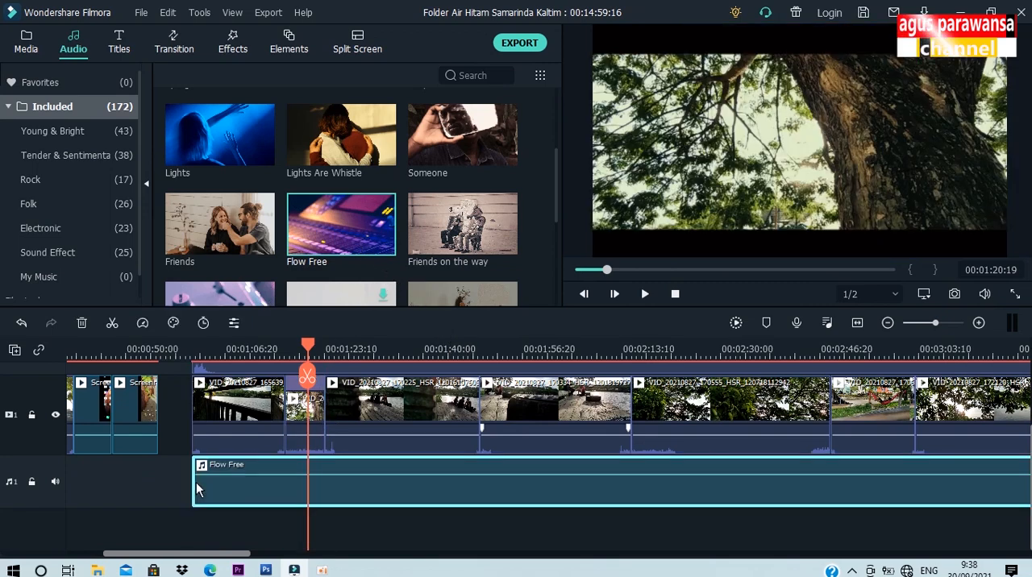
pyautogui.click(198, 347)
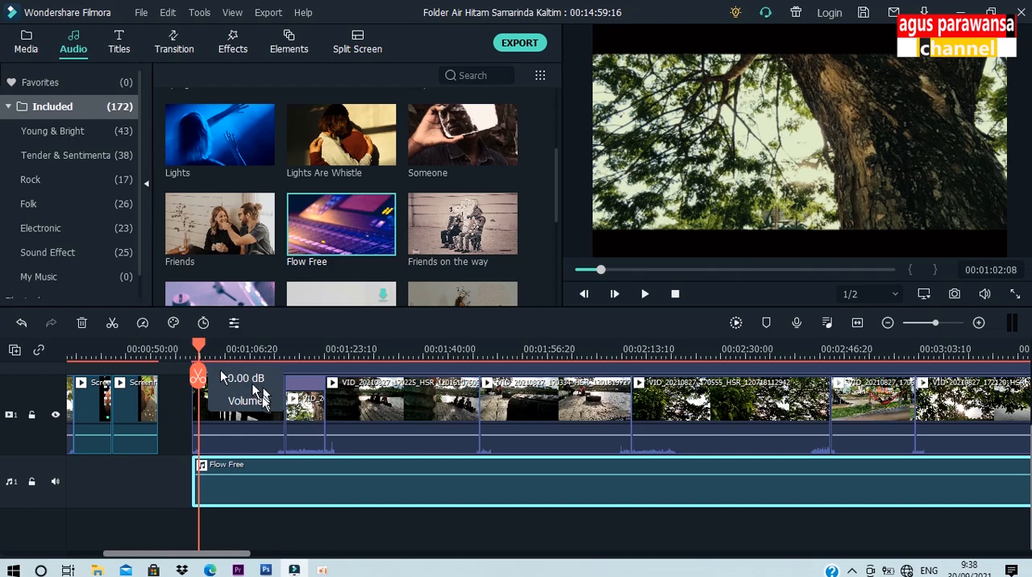
pyautogui.press('space')
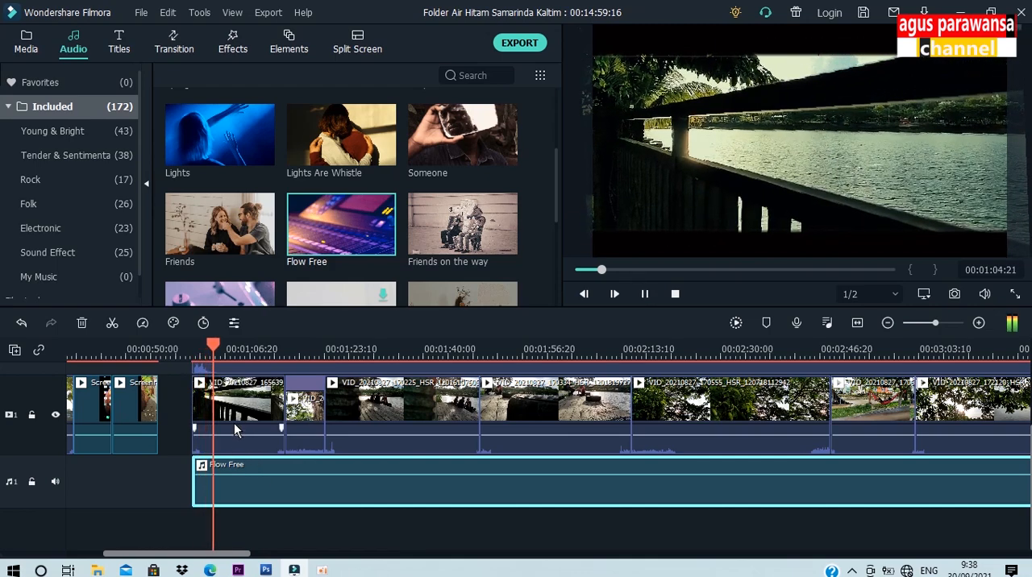
# Step: Split the Flow Free audio at the end of the tree trunk clip and delete the remainder
pyautogui.click(306, 350)
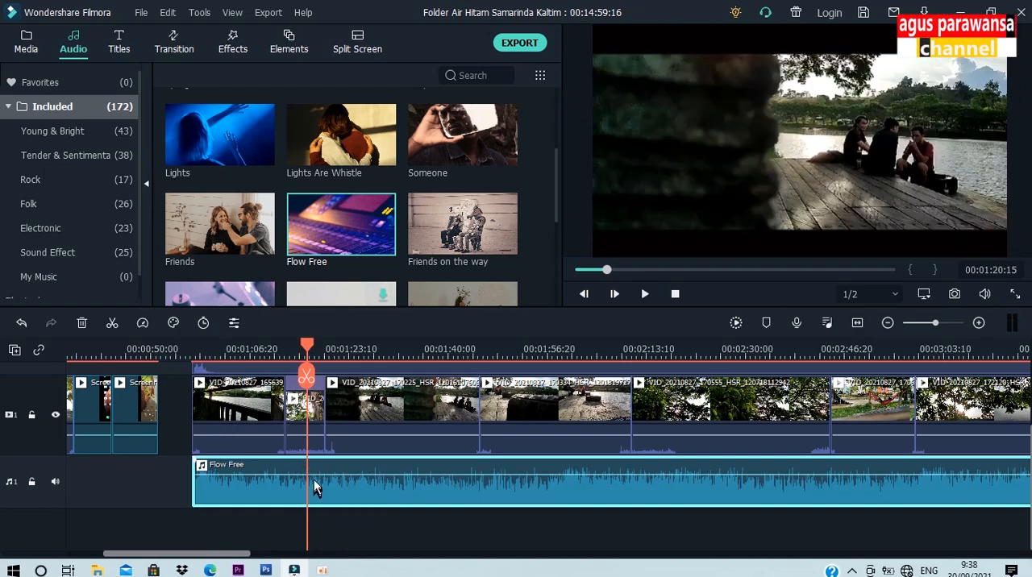
pyautogui.click(326, 350)
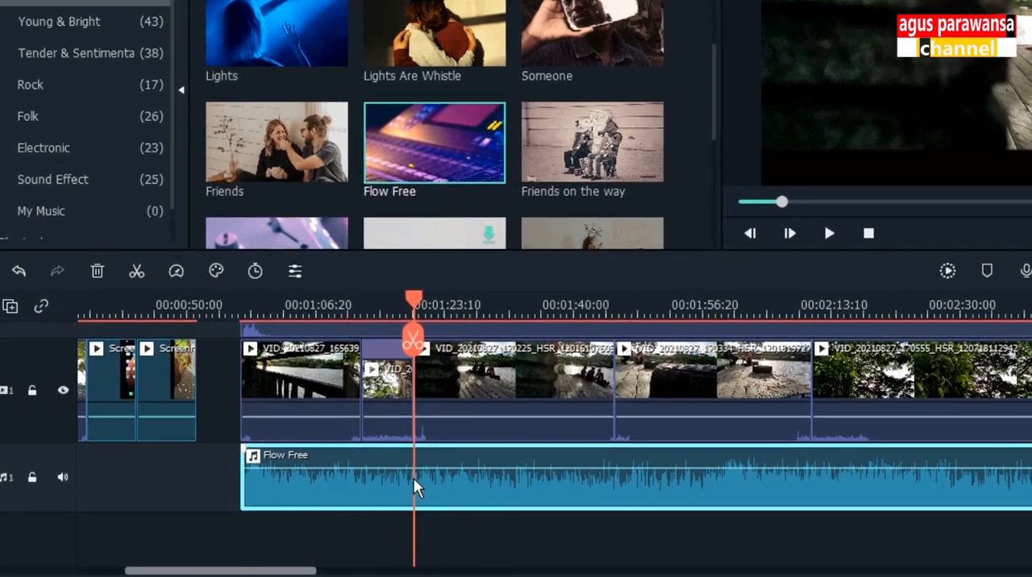
pyautogui.click(139, 272)
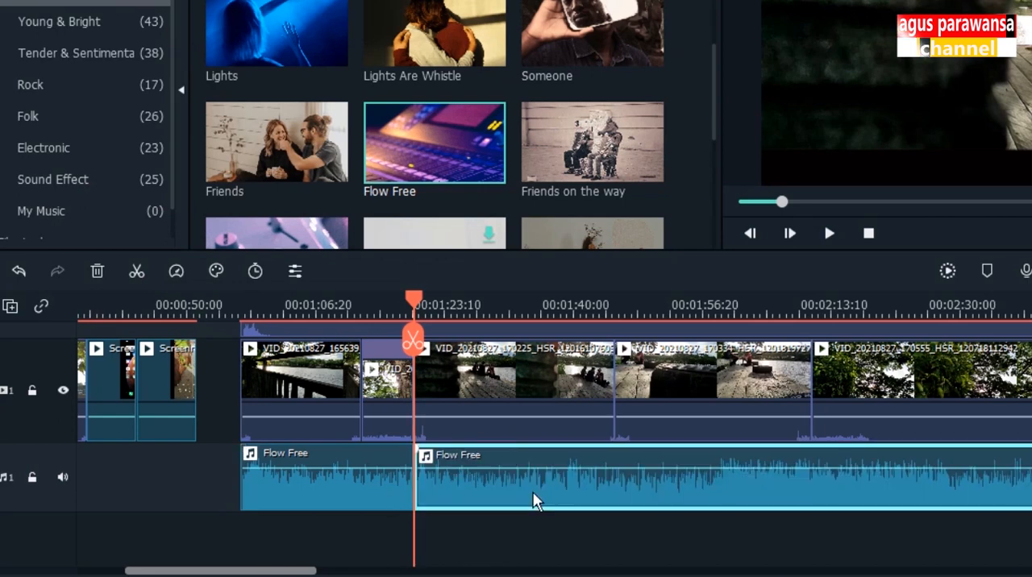
pyautogui.press('Delete')
# Step: Fade out the end of the Flow Free audio from about 00:01:15:19 and play it back
pyautogui.click(357, 495)
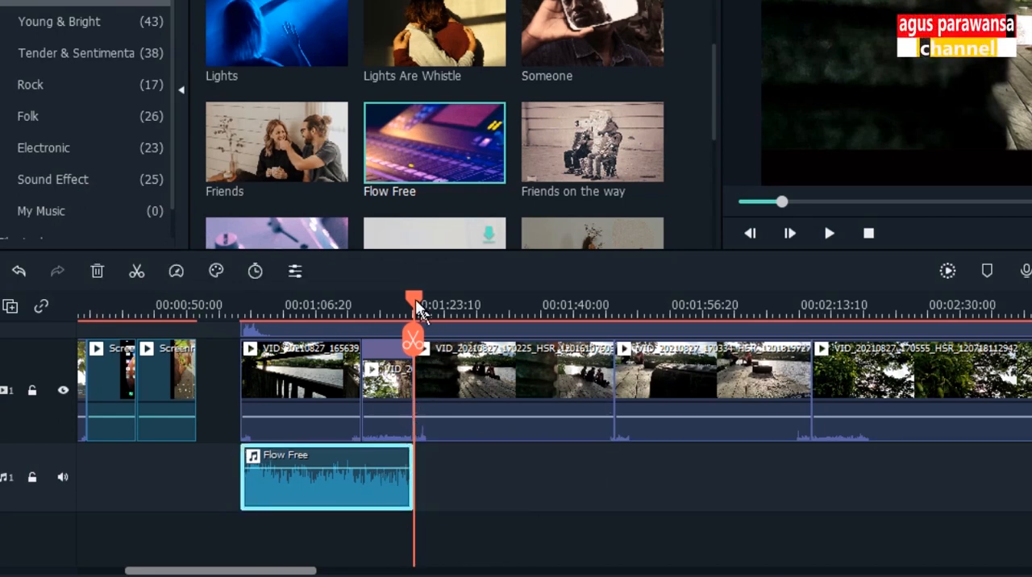
pyautogui.click(381, 297)
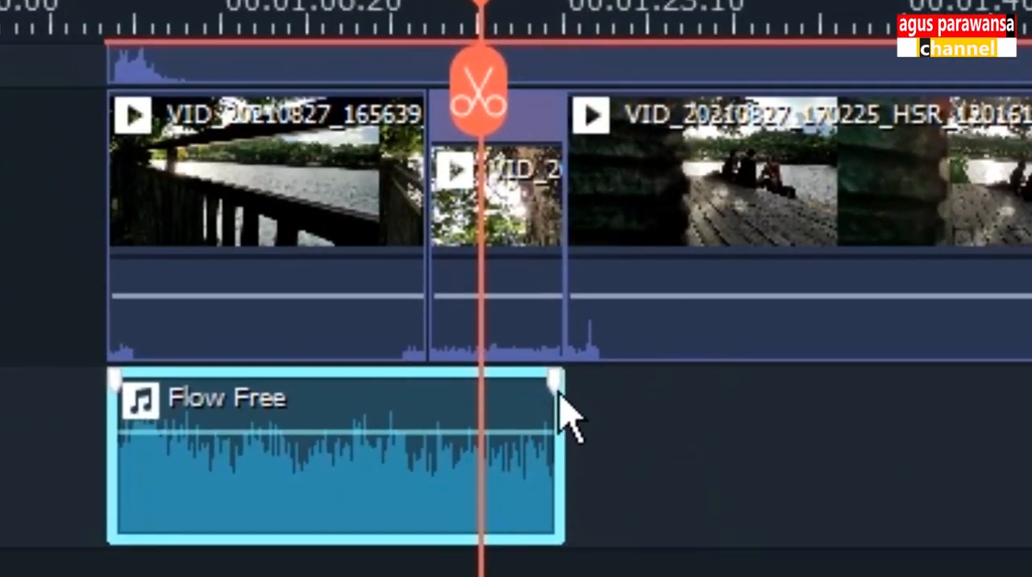
pyautogui.moveTo(486, 420); pyautogui.dragTo(487, 420)
pyautogui.moveTo(556, 389); pyautogui.dragTo(396, 379)
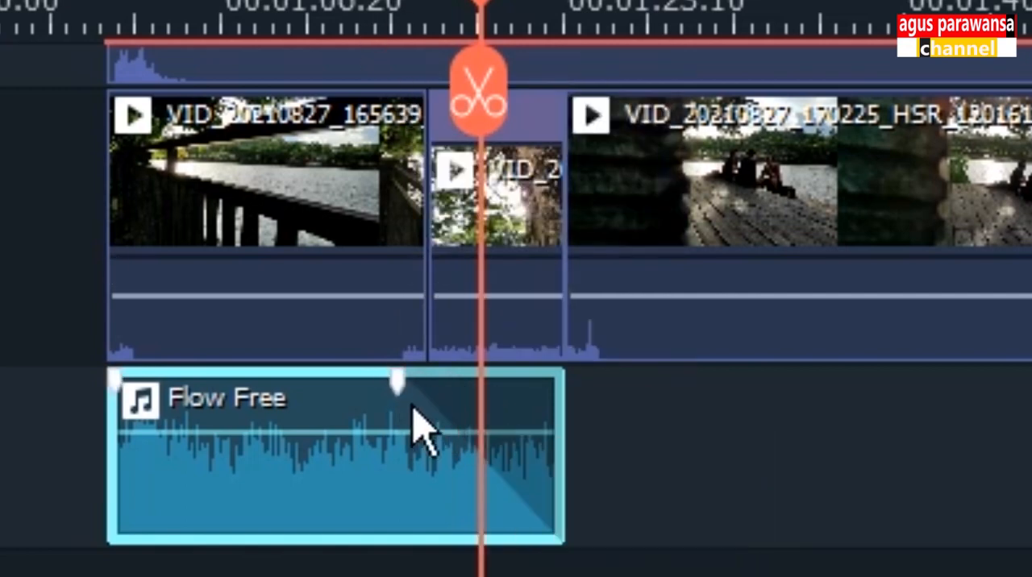
pyautogui.moveTo(397, 383); pyautogui.dragTo(400, 384)
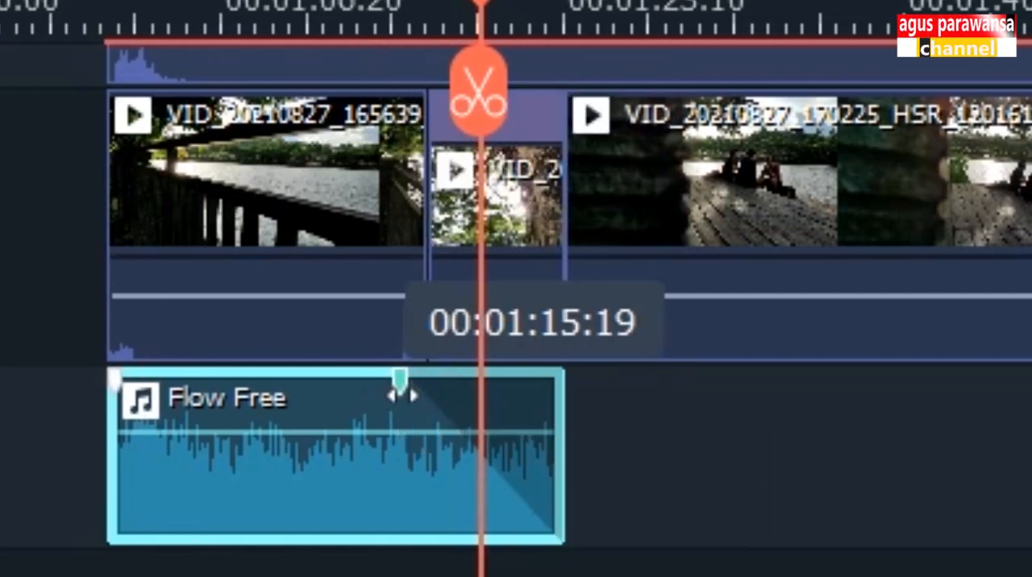
pyautogui.moveTo(476, 3); pyautogui.dragTo(350, 3)
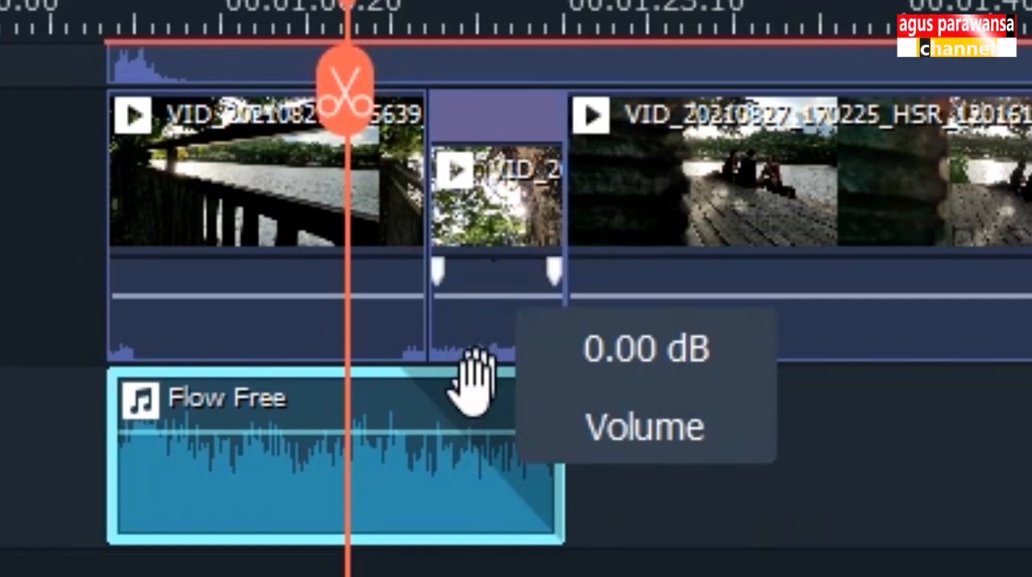
pyautogui.press('space')
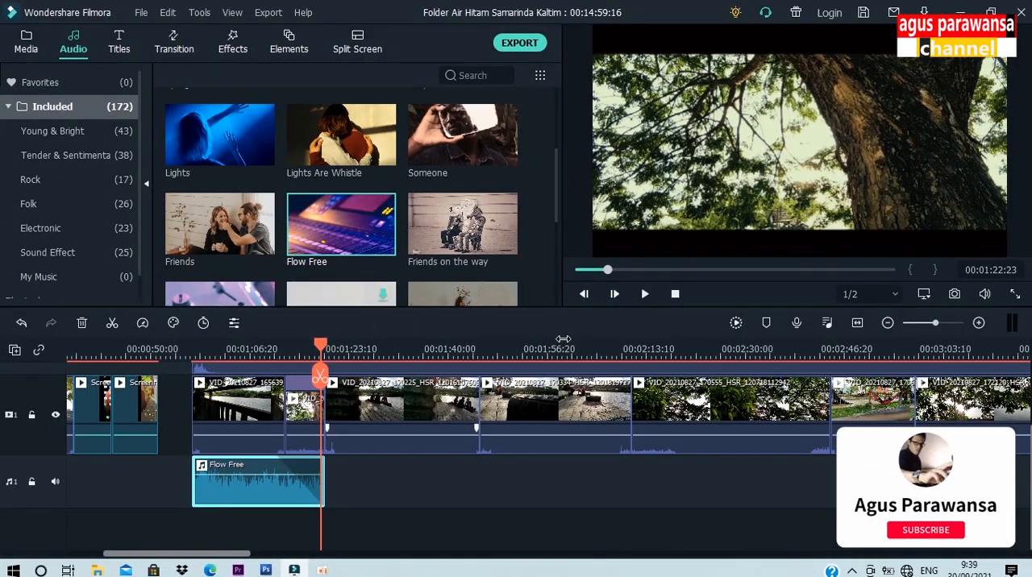
# Step: Delete all clips after the slowed tree trunk clip on video track 1
pyautogui.moveTo(564, 338); pyautogui.dragTo(233, 367)
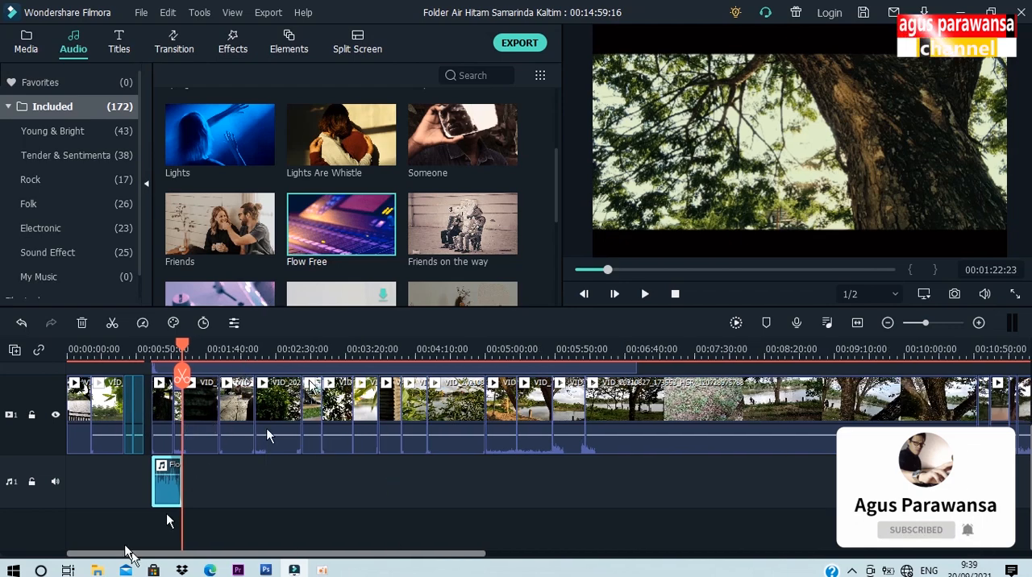
pyautogui.moveTo(396, 348); pyautogui.dragTo(357, 352)
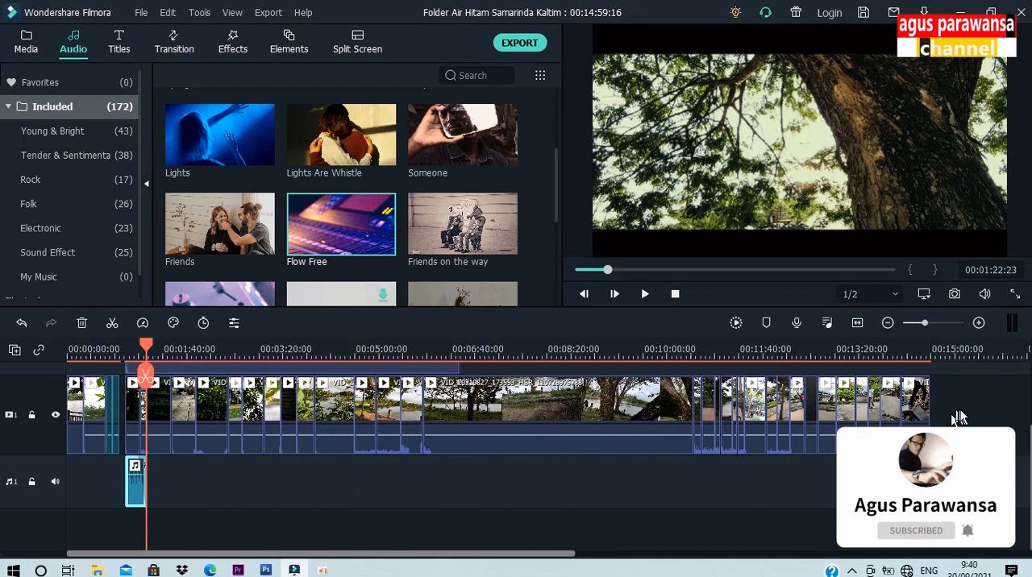
pyautogui.moveTo(960, 418); pyautogui.dragTo(161, 420)
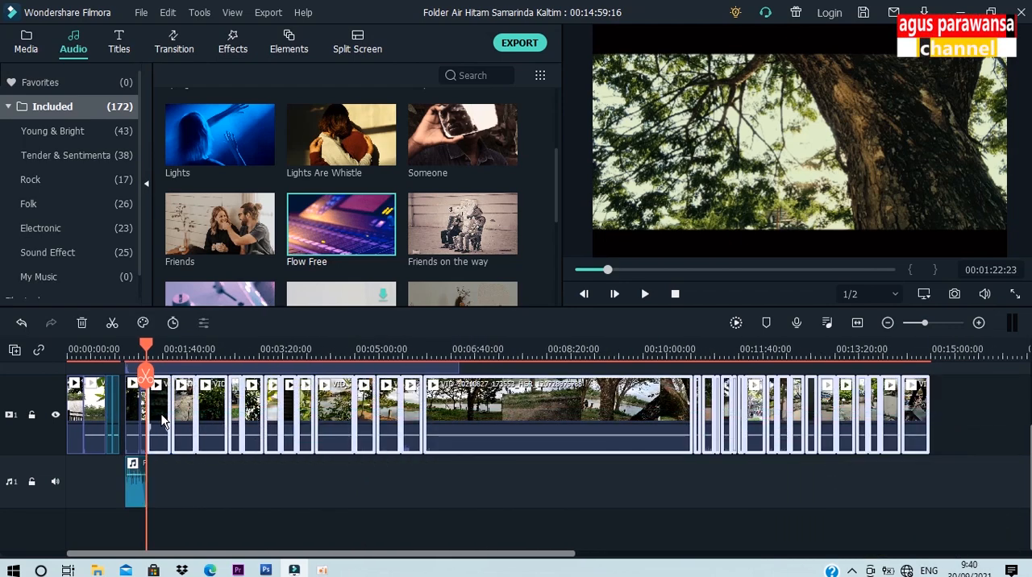
pyautogui.press('Delete')
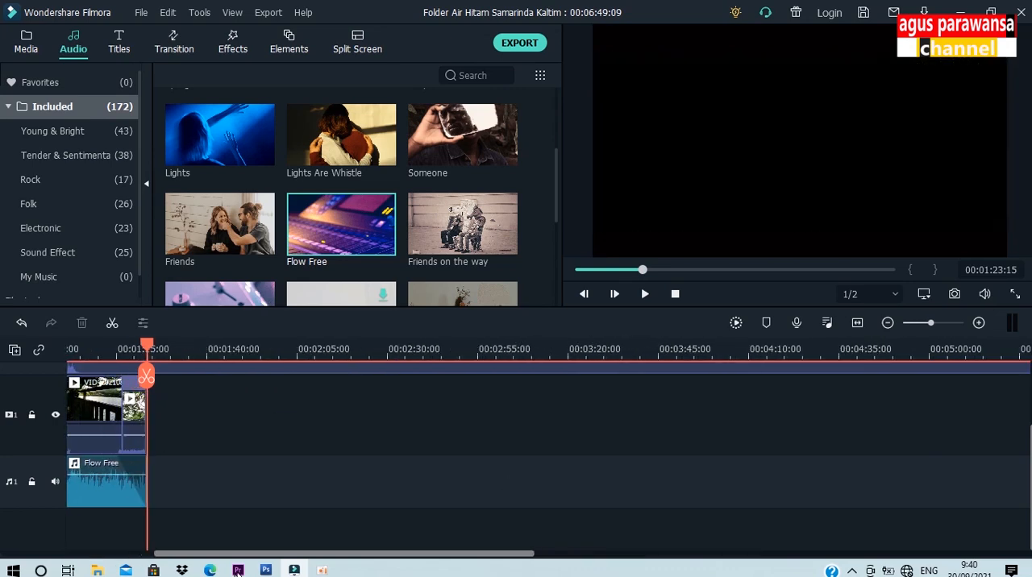
# Step: Add a Fade transition to the end of the slowed tree trunk clip
pyautogui.moveTo(292, 555); pyautogui.dragTo(215, 555)
pyautogui.moveTo(341, 348); pyautogui.dragTo(324, 347)
pyautogui.moveTo(411, 347); pyautogui.dragTo(658, 346)
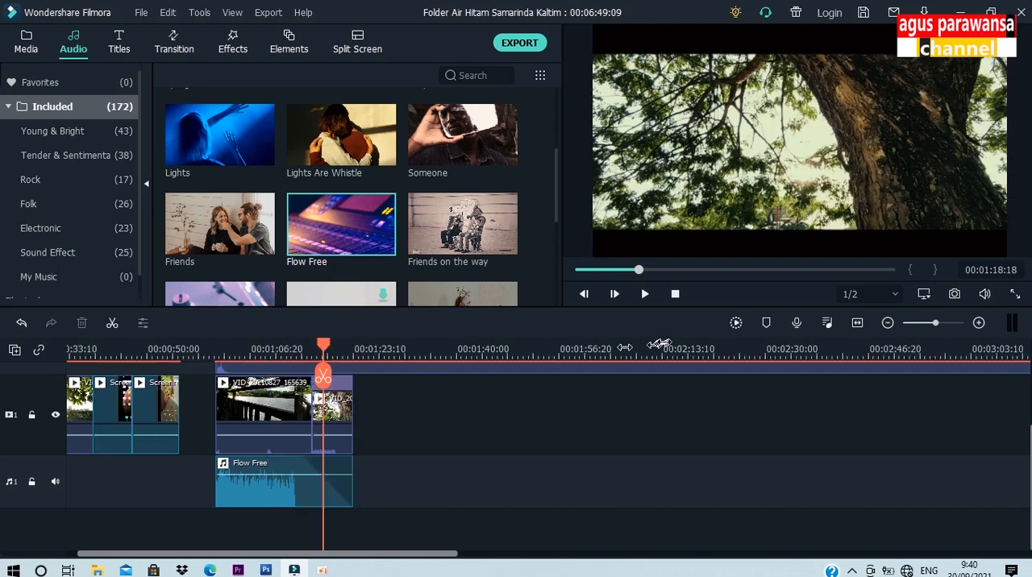
pyautogui.click(358, 484)
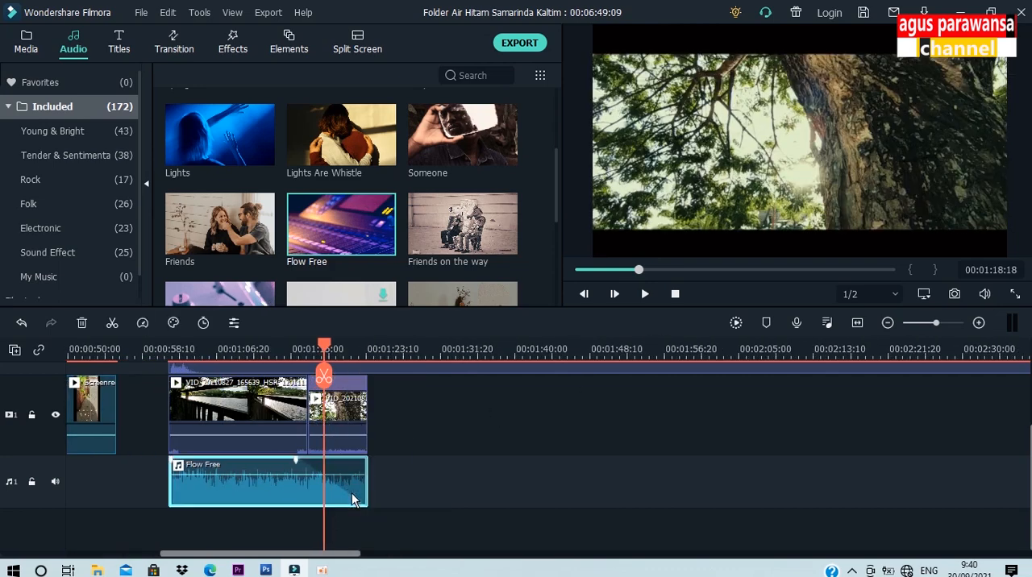
pyautogui.click(341, 350)
pyautogui.click(355, 420)
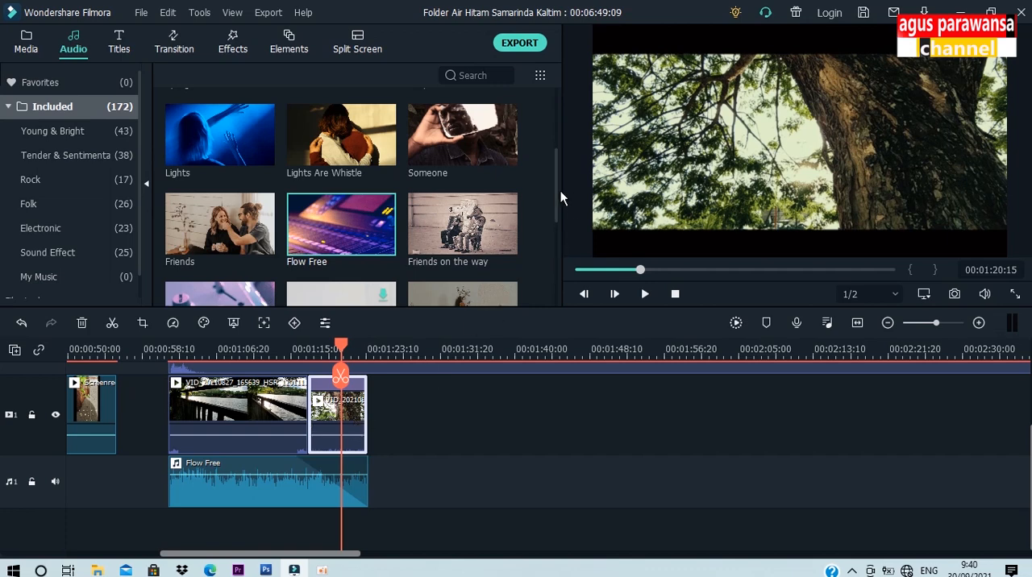
pyautogui.scroll(4, 555, 185)
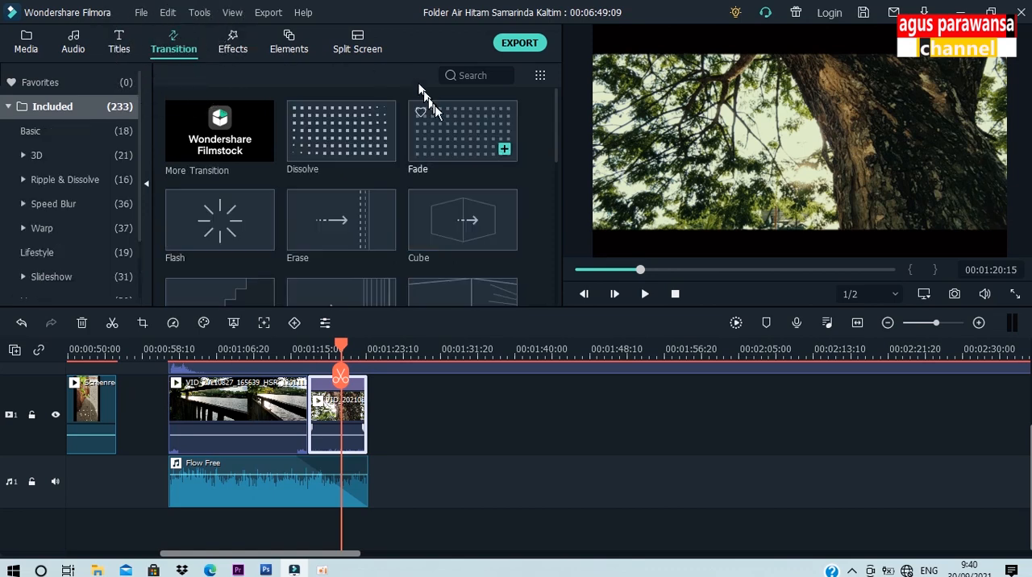
pyautogui.moveTo(466, 137)
pyautogui.mouseDown()
pyautogui.moveTo(419, 211)
pyautogui.moveTo(373, 330)
pyautogui.moveTo(370, 385)
pyautogui.mouseUp()
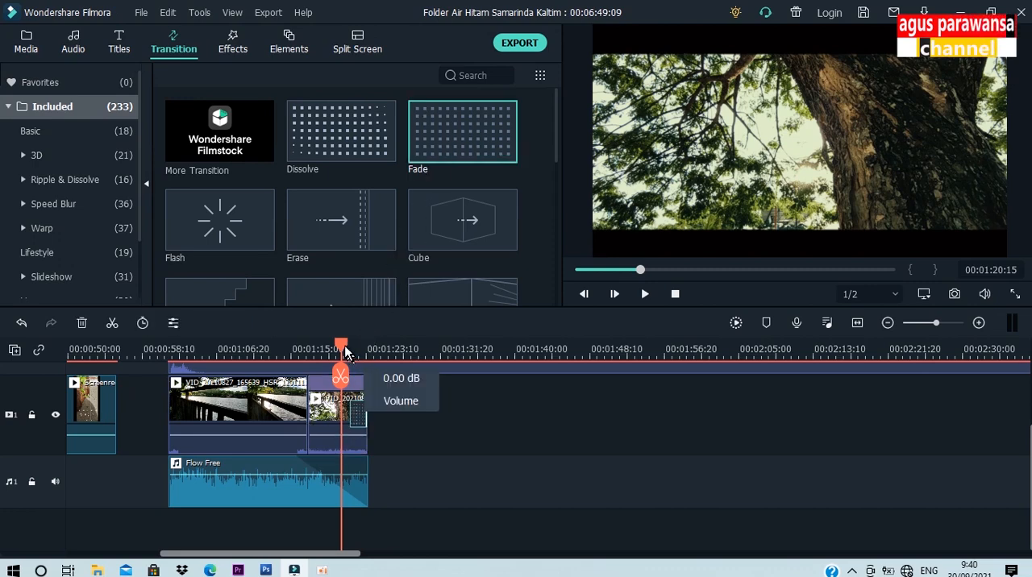
# Step: Play back the end of the tree trunk clip to check its fade, then stop playback
pyautogui.moveTo(340, 344); pyautogui.dragTo(339, 345)
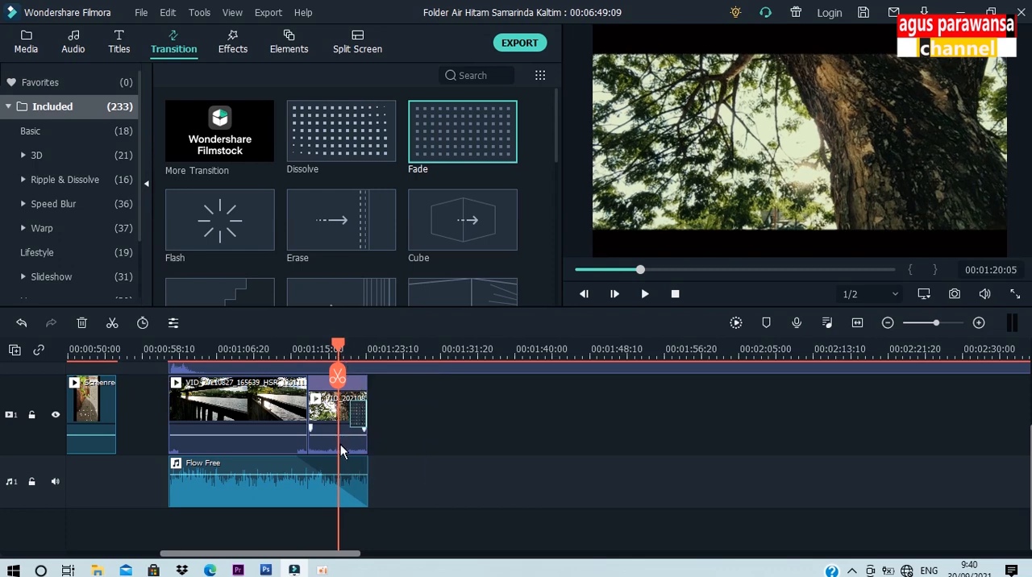
pyautogui.press('space')
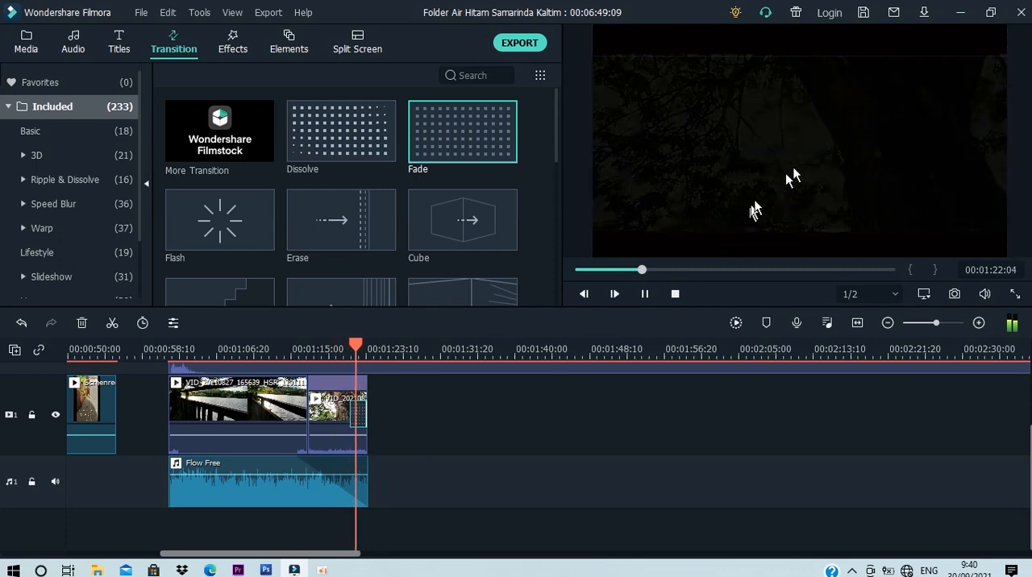
pyautogui.click(675, 293)
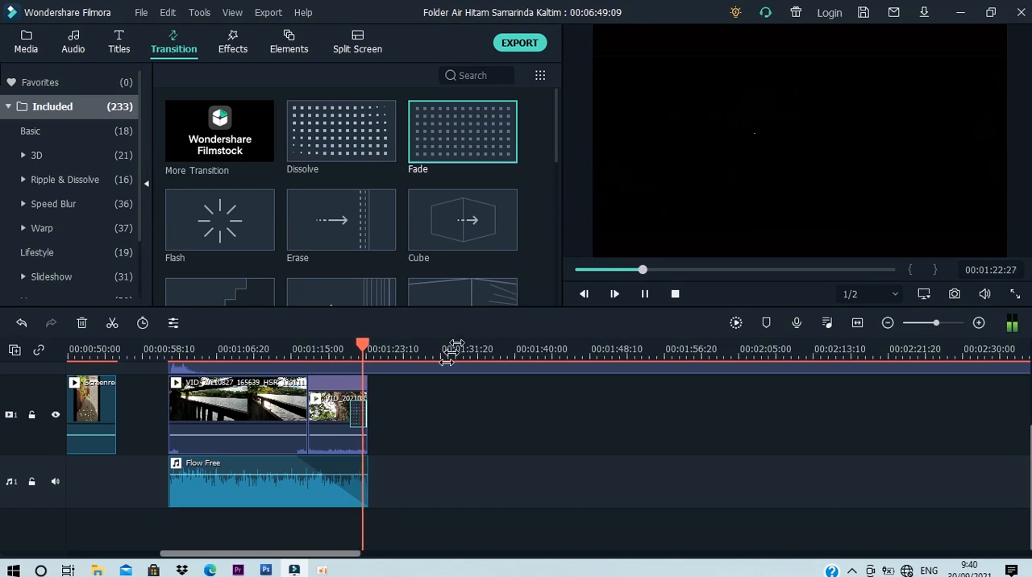
pyautogui.click(676, 294)
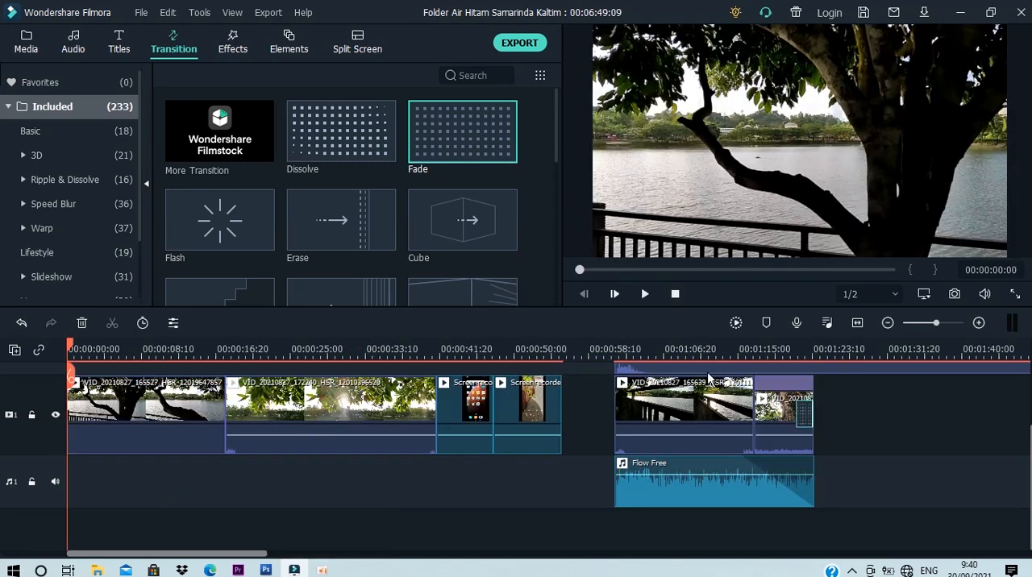